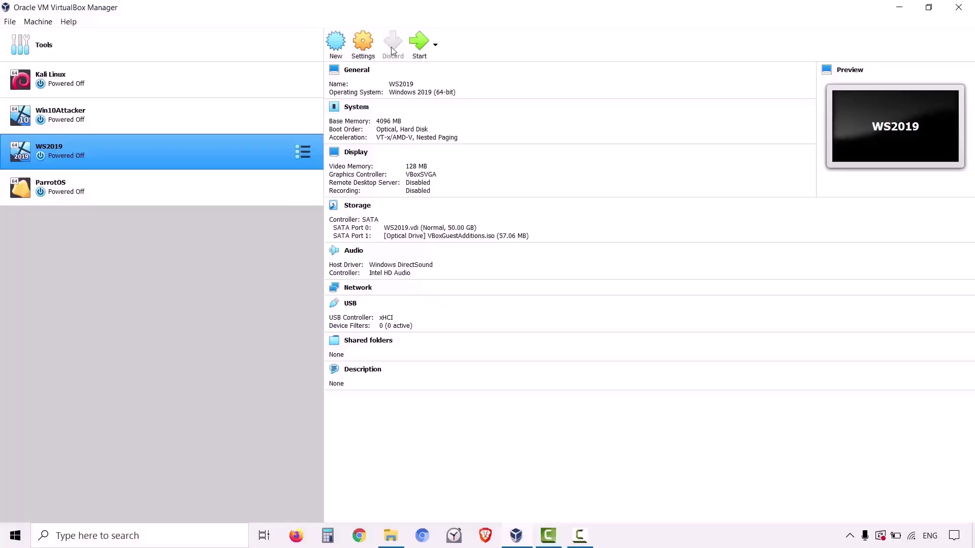
# Start the WS2019 VM, send Ctrl-Alt-Del, and sign in with the administrator password.
pyautogui.click(419, 51)
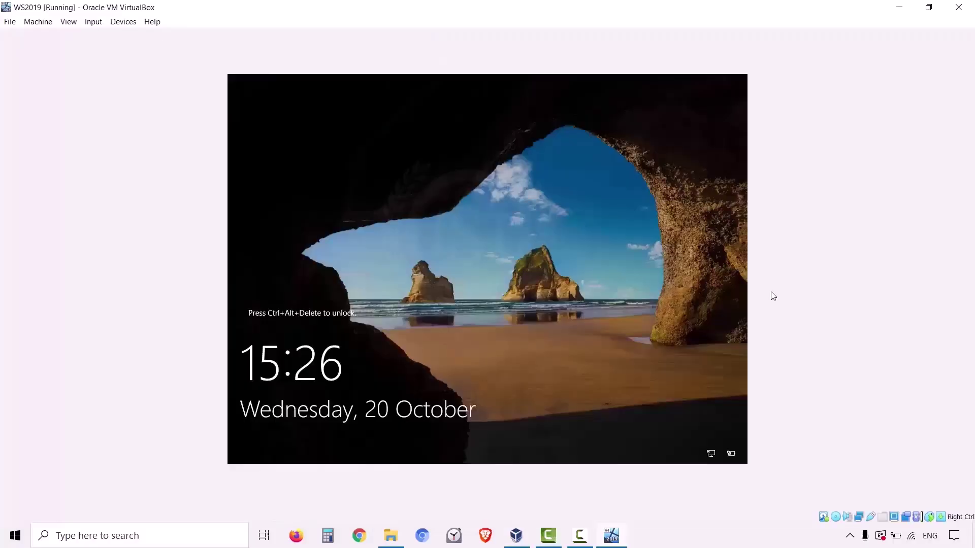
pyautogui.click(93, 22)
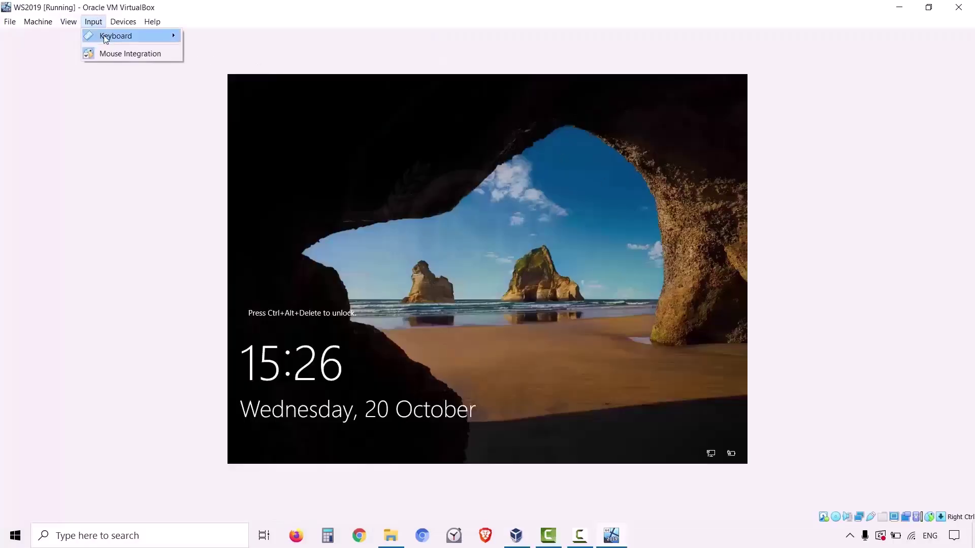
pyautogui.moveTo(118, 36)
pyautogui.click(222, 71)
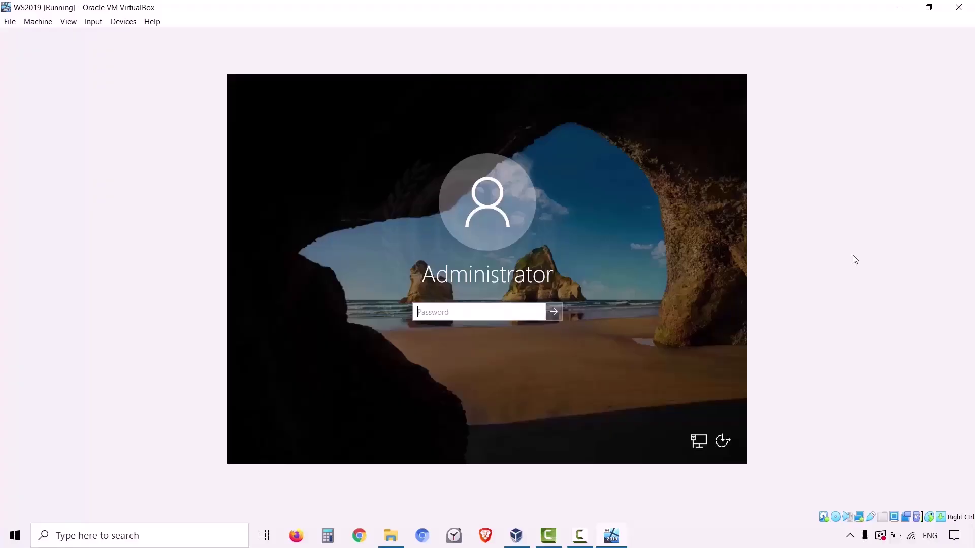
pyautogui.write('Pa$$w0rd')
pyautogui.press('Return')
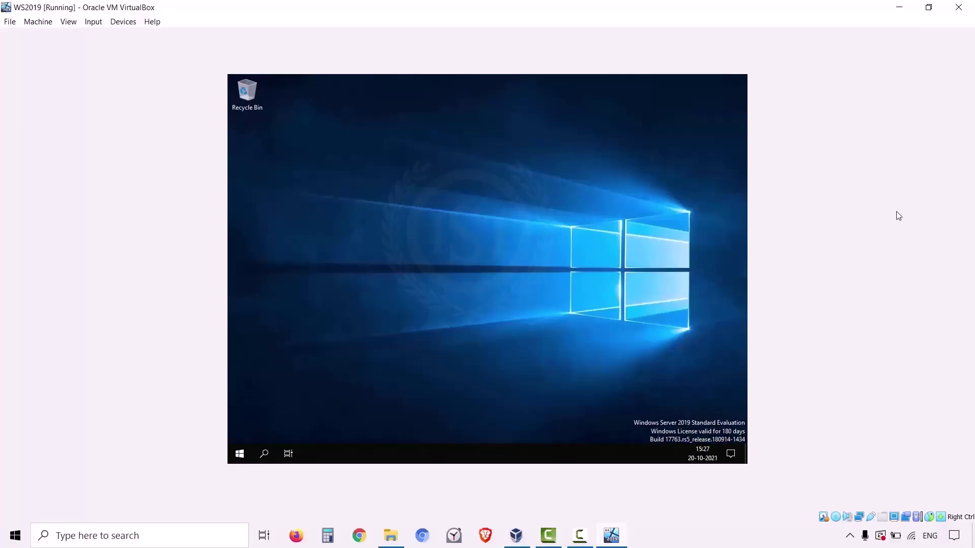
# Switch the VirtualBox window to full-screen mode.
pyautogui.click(68, 21)
pyautogui.click(73, 36)
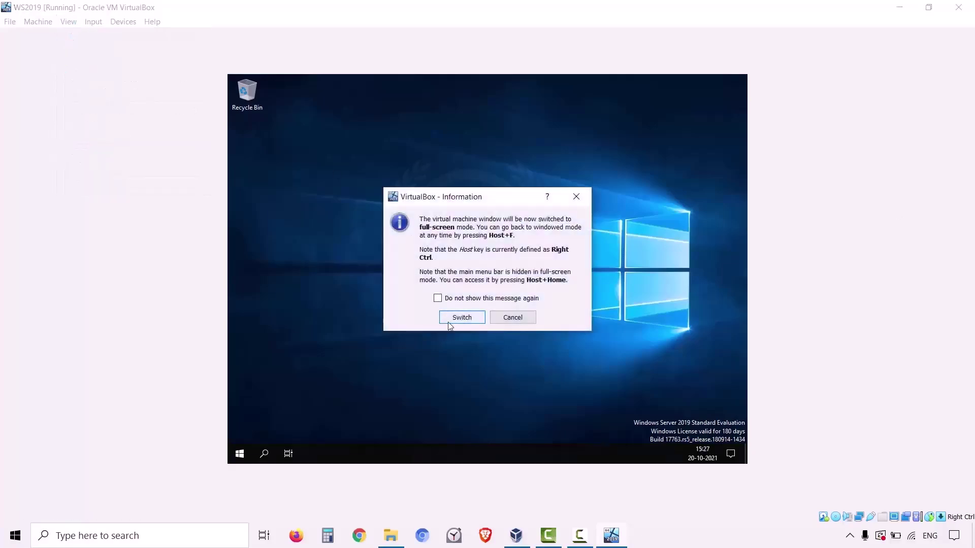
pyautogui.click(460, 318)
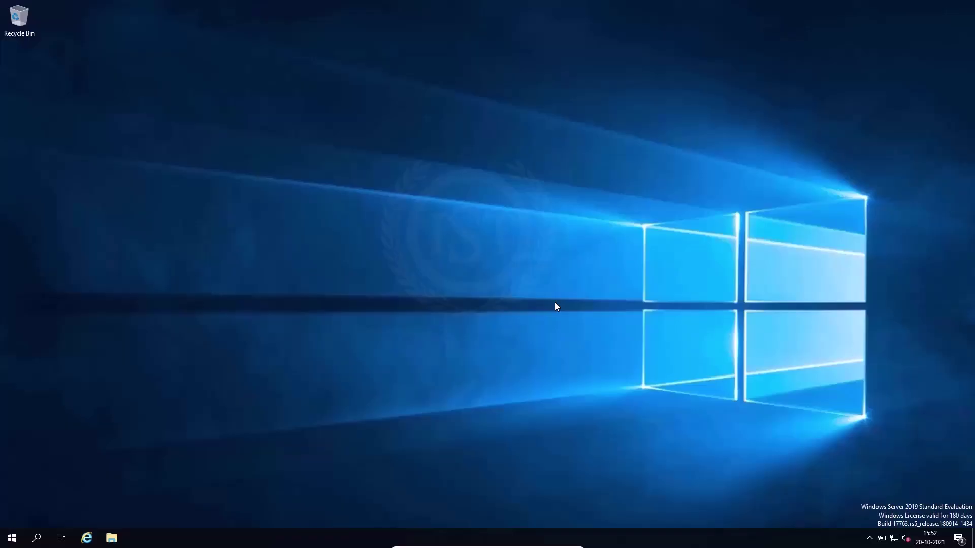
# Launch Server Manager from Start and close the Windows Admin Center prompt.
pyautogui.click(11, 539)
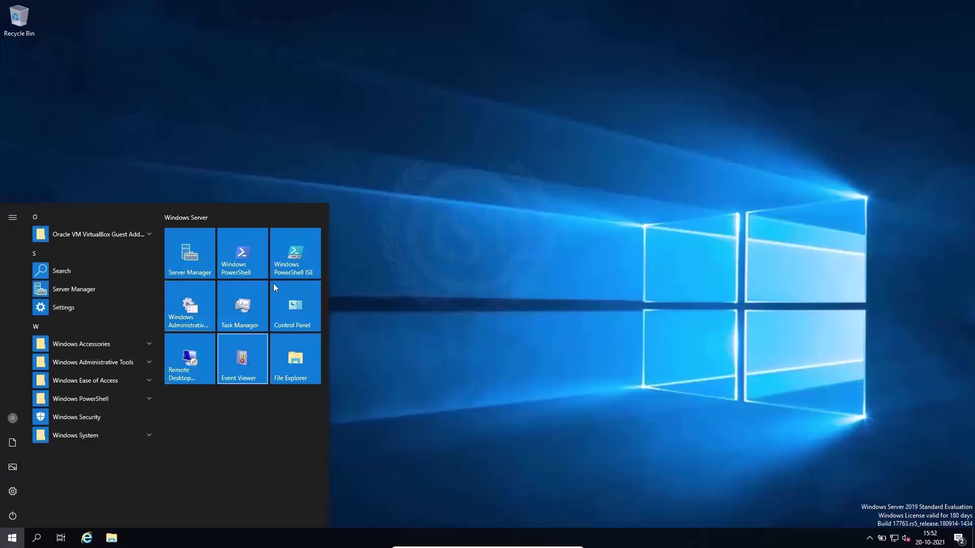
pyautogui.click(186, 273)
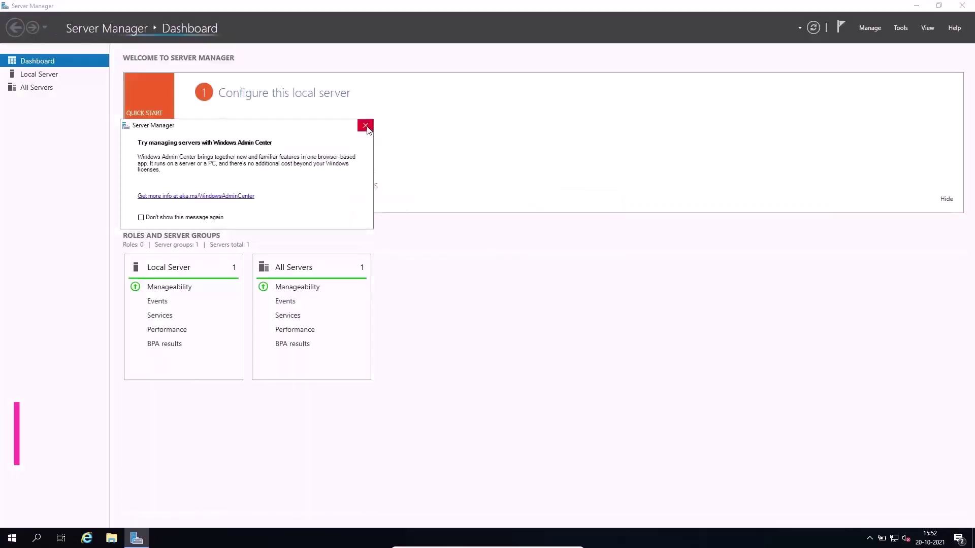
pyautogui.click(365, 125)
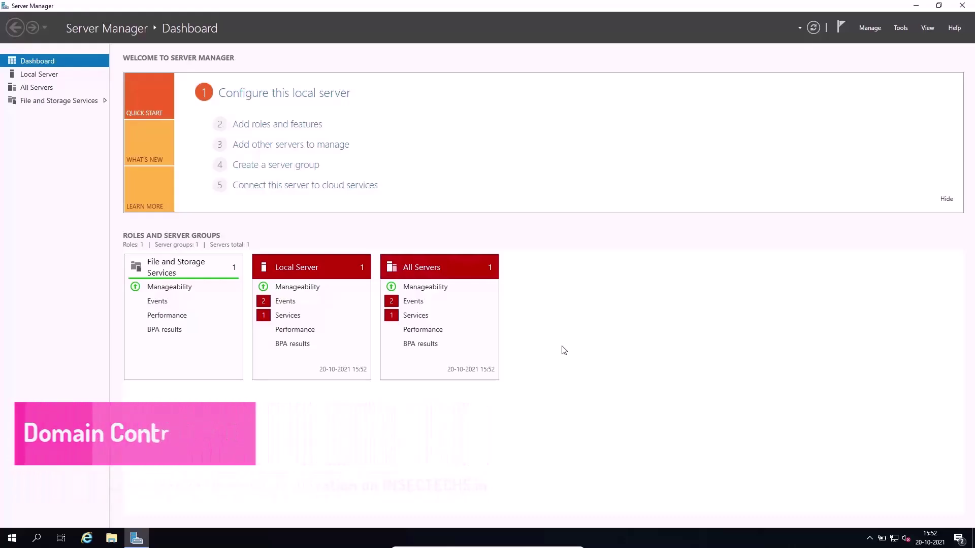
# Search for cmd and launch an administrator Command Prompt, centred on screen.
pyautogui.press('super')
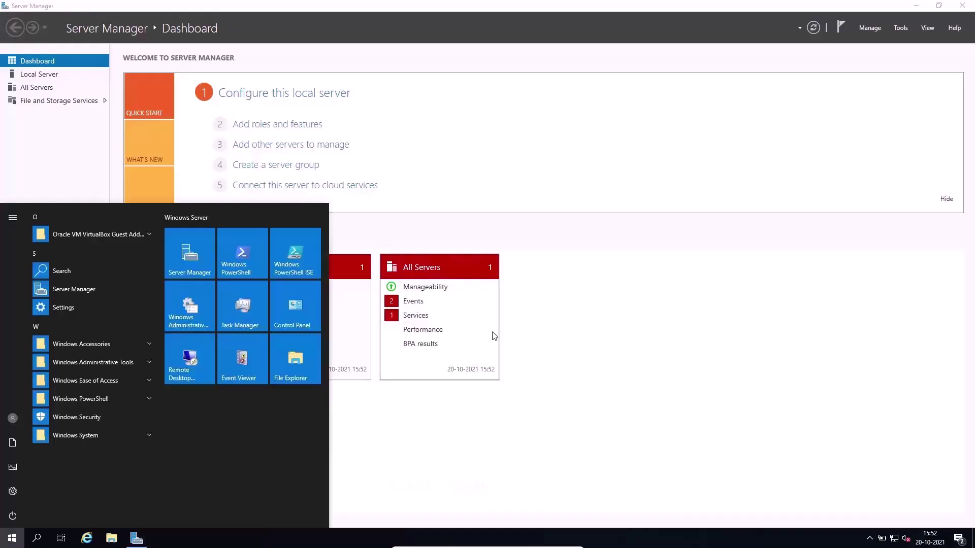
pyautogui.click(41, 539)
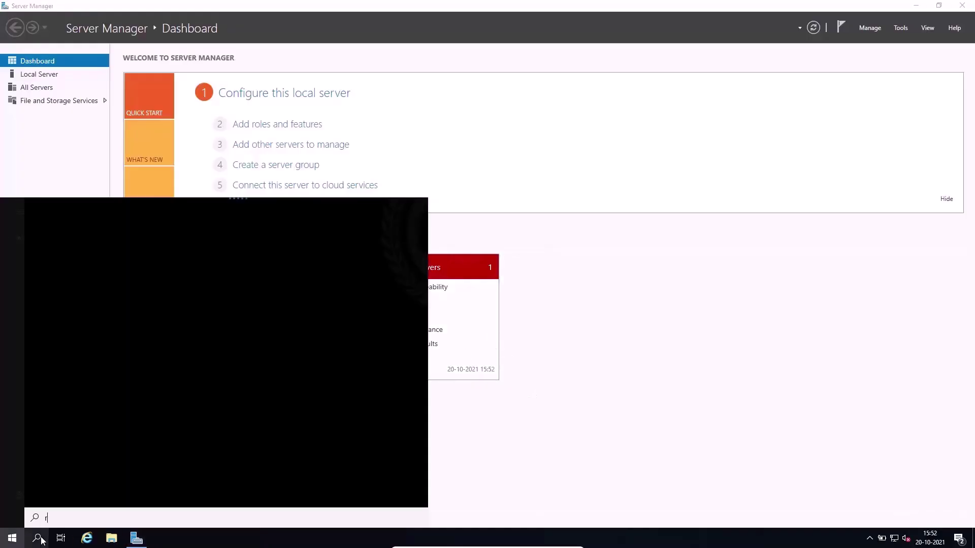
pyautogui.click(568, 349)
pyautogui.click(36, 539)
pyautogui.write('cmd')
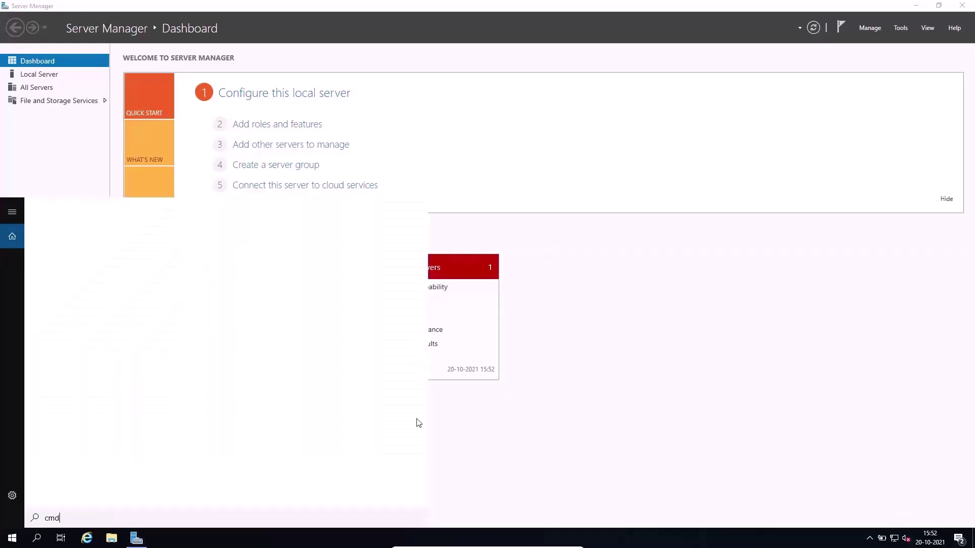
pyautogui.press('Return')
pyautogui.moveTo(311, 28); pyautogui.dragTo(619, 197)
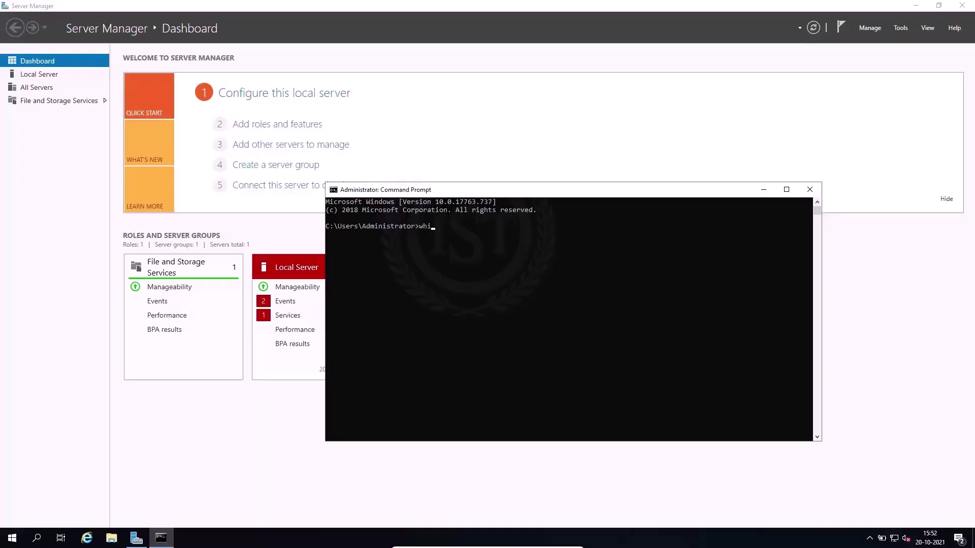
# Run whoami, fixing the 'whoamu' typo, select the account name, and close the console.
pyautogui.write('whoamu')
pyautogui.press('Return')
pyautogui.press('Up')
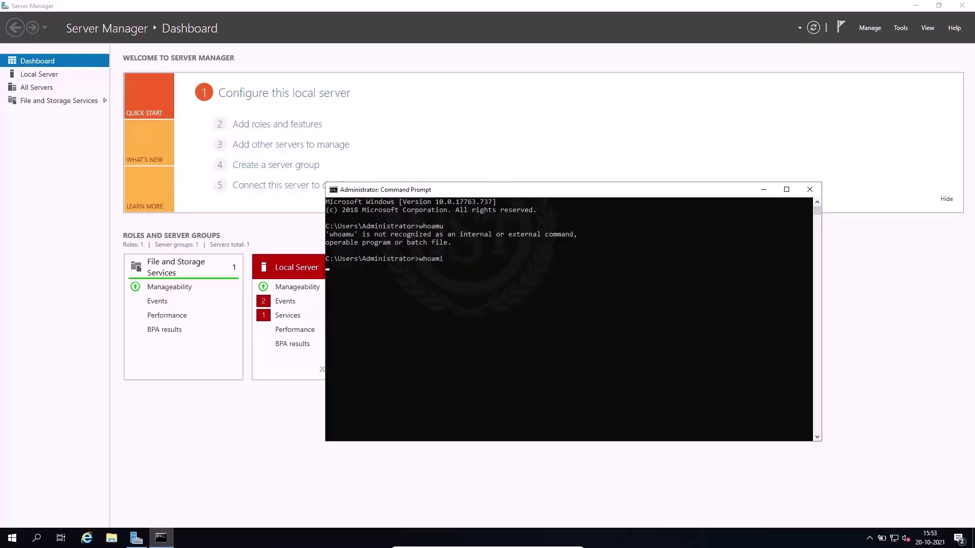
pyautogui.doubleClick(425, 270)
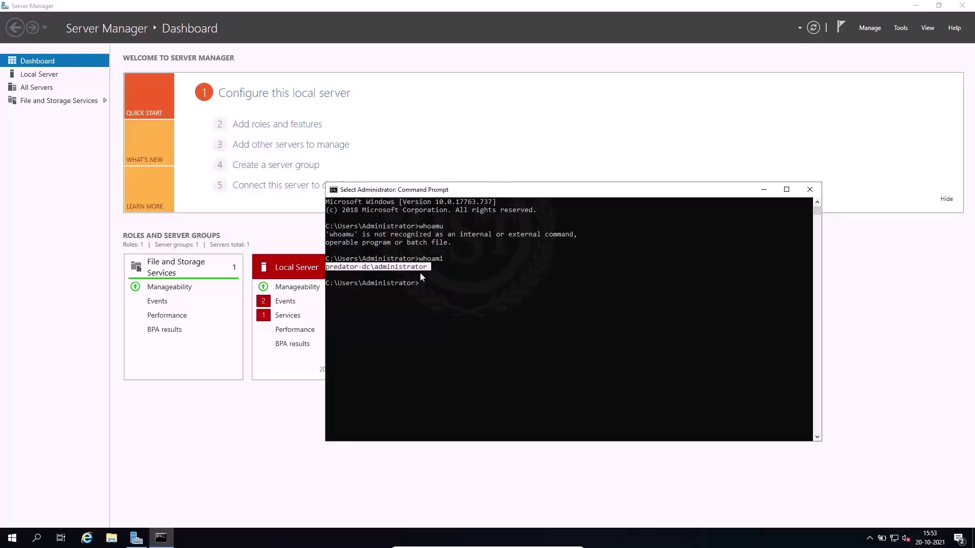
pyautogui.click(810, 191)
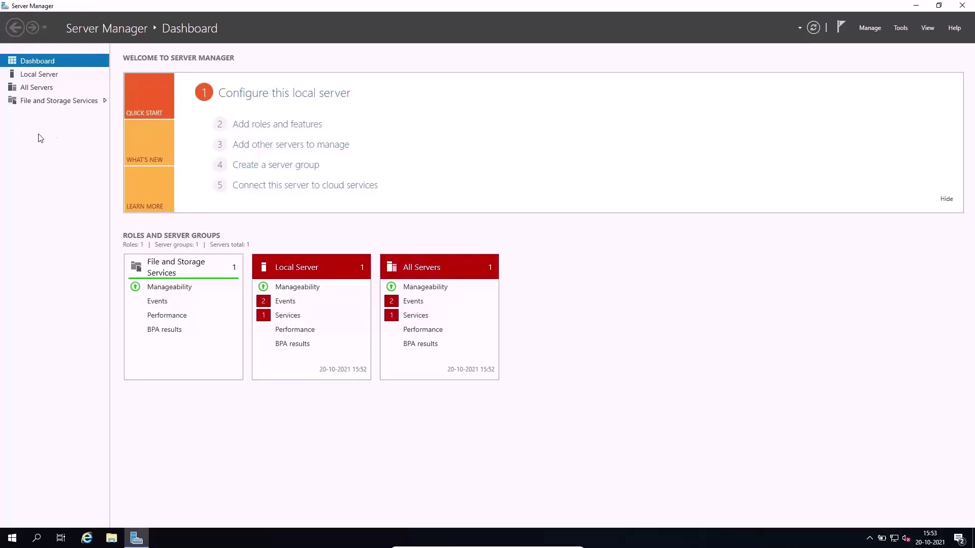
# Show PREDATOR-DC's Local Server properties, including its DHCP-assigned IPv4 address.
pyautogui.click(39, 75)
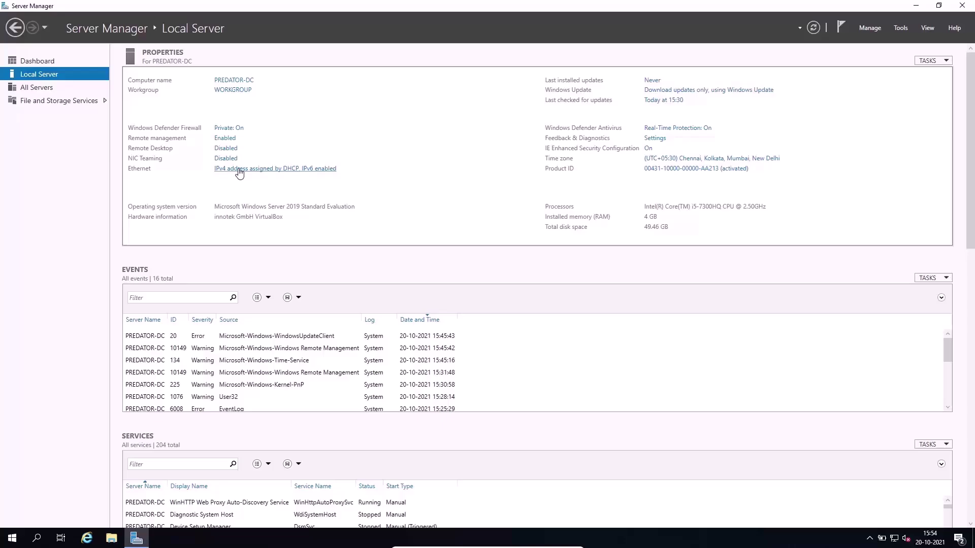
# Open the Ethernet adapter's properties from Network Connections.
pyautogui.click(275, 169)
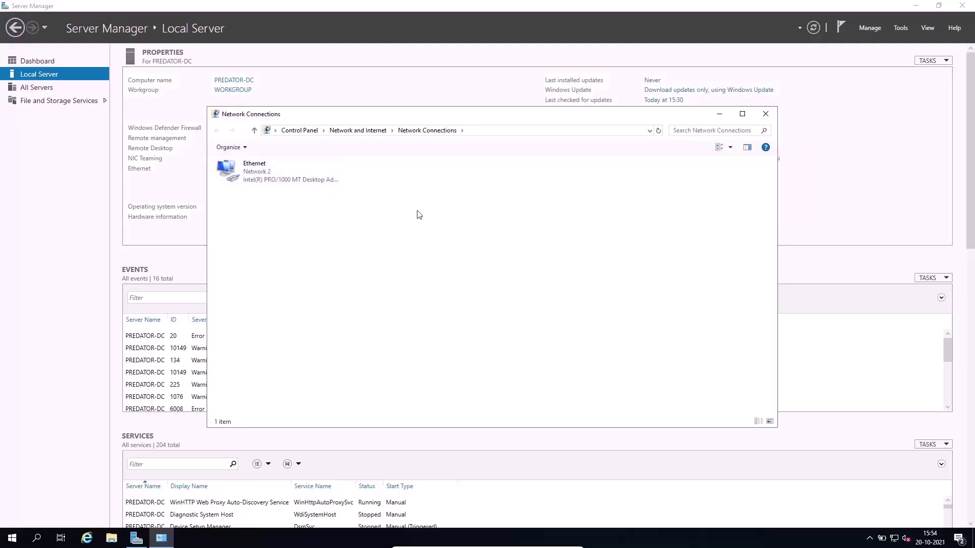
pyautogui.moveTo(400, 115); pyautogui.dragTo(467, 100)
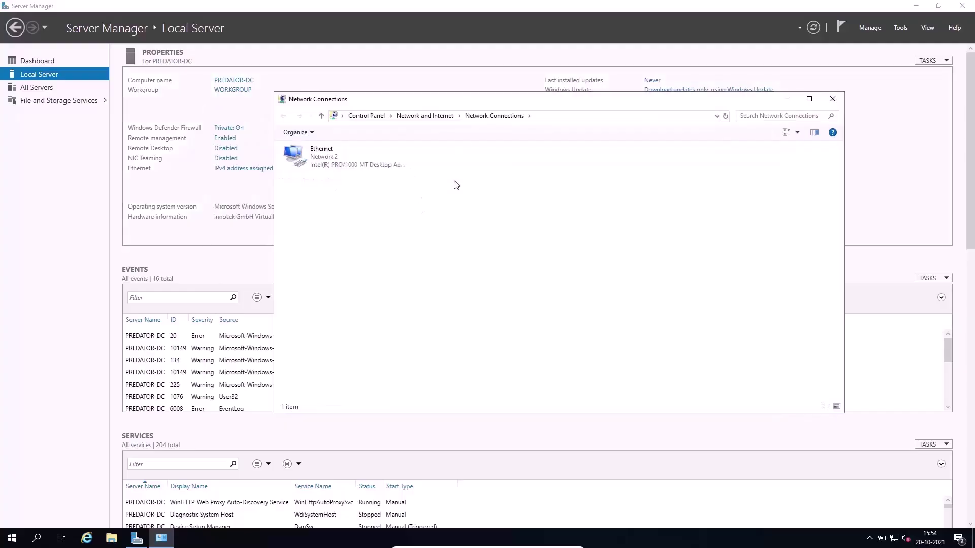
pyautogui.click(329, 163)
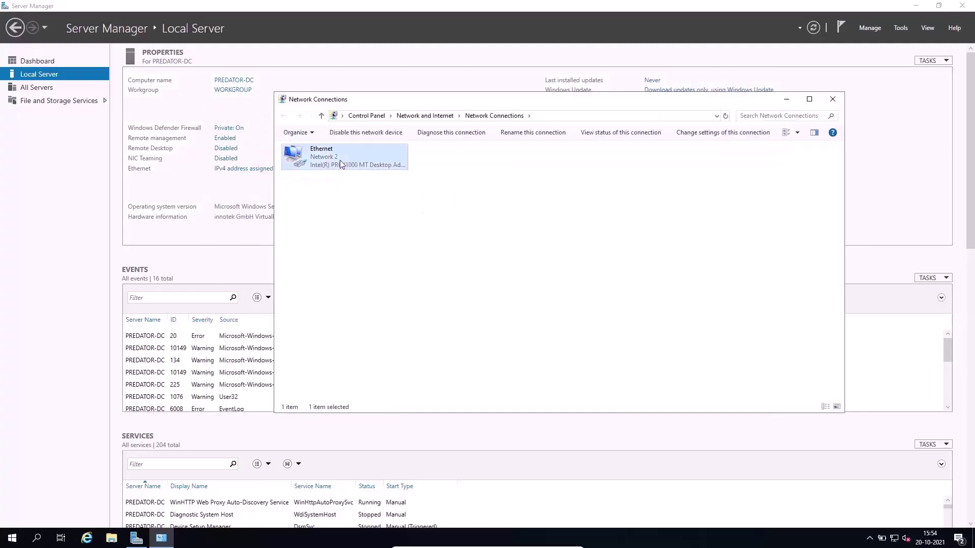
pyautogui.rightClick(340, 160)
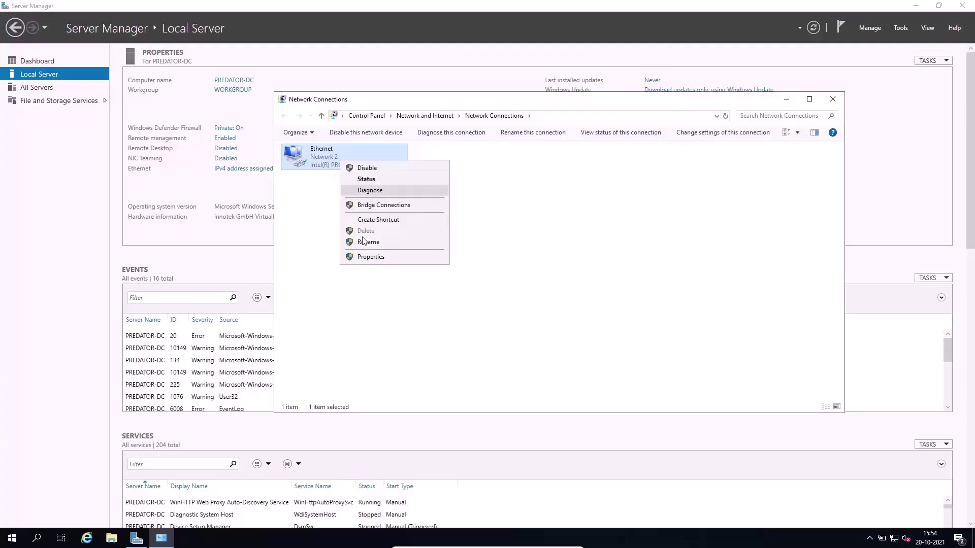
pyautogui.click(375, 260)
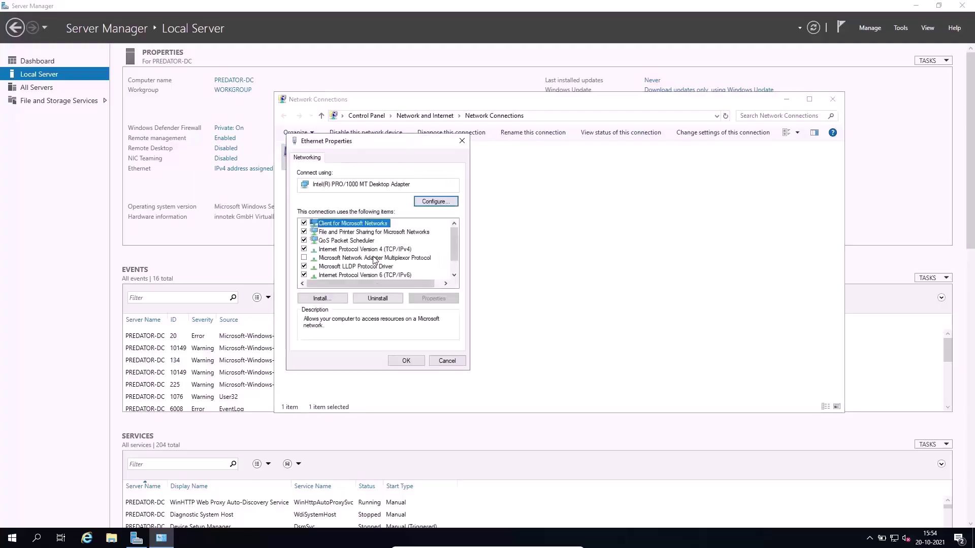
# Set Internet Protocol Version 4 to 'Use the following IP address' and bring up Run.
pyautogui.scroll(-1, 374, 260)
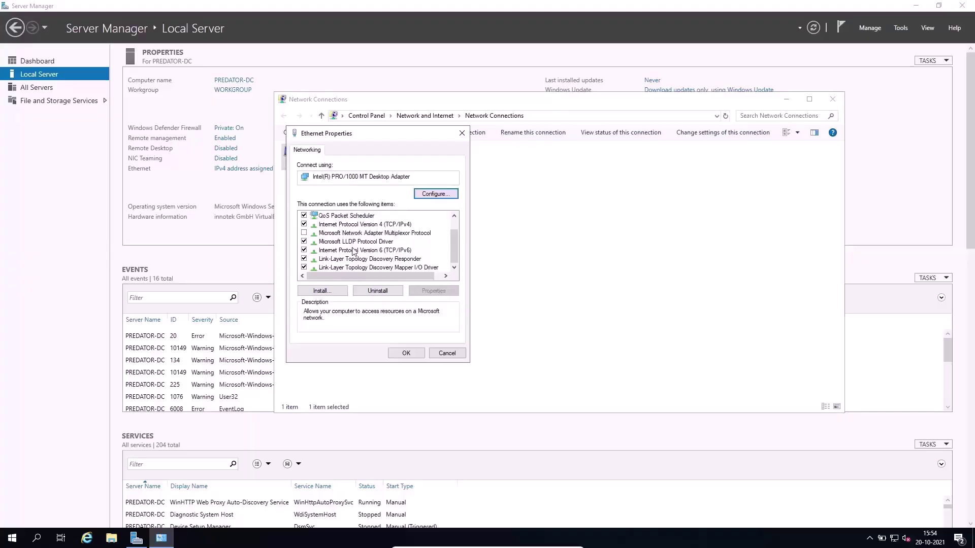
pyautogui.click(354, 251)
pyautogui.click(365, 225)
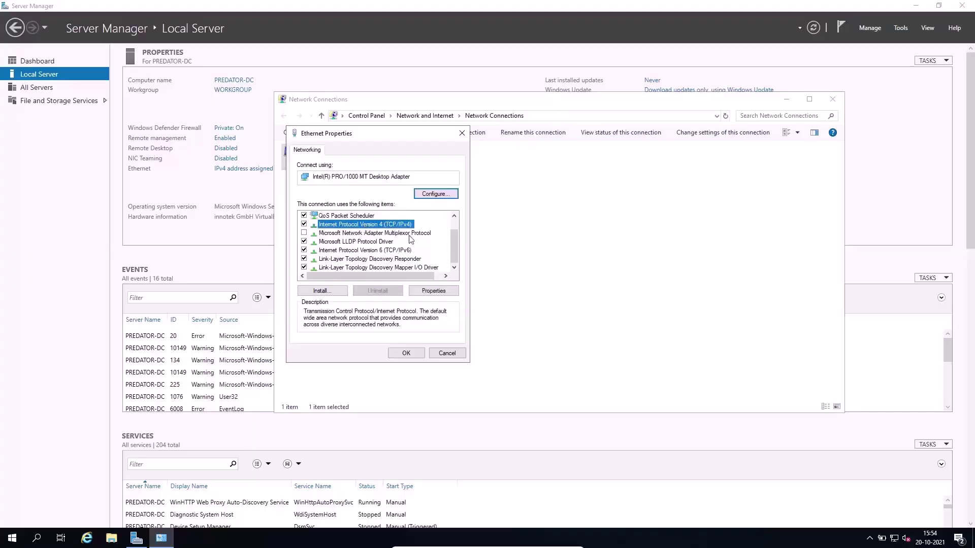
pyautogui.click(434, 290)
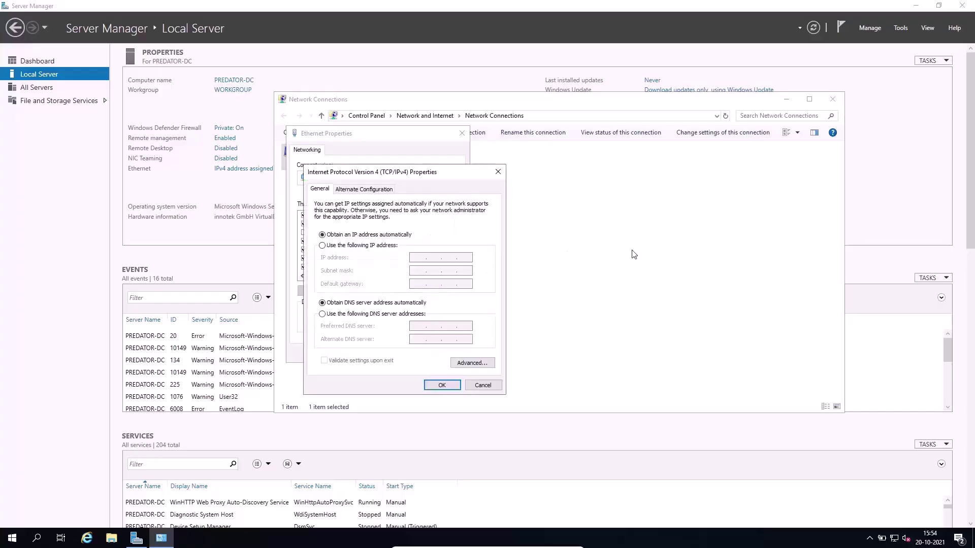
pyautogui.moveTo(389, 175); pyautogui.dragTo(465, 162)
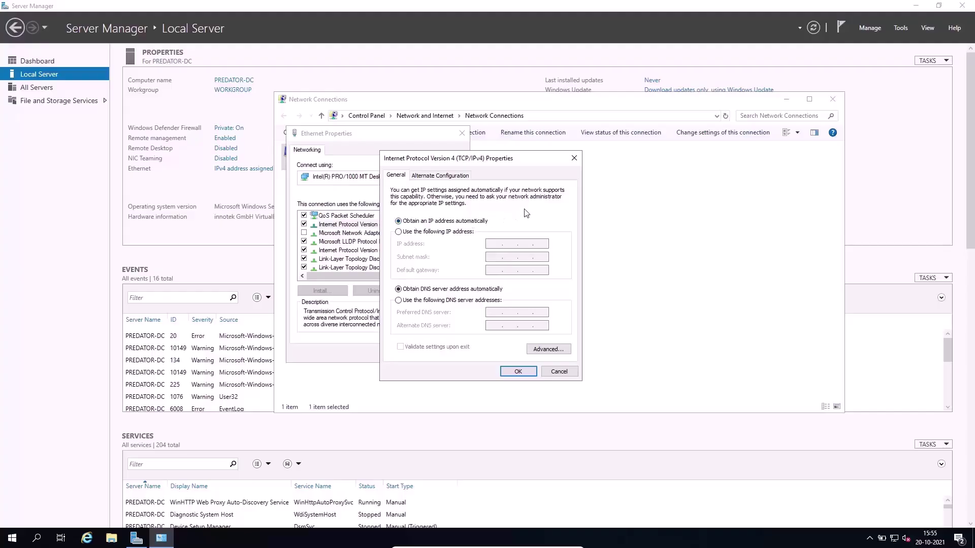
pyautogui.click(461, 231)
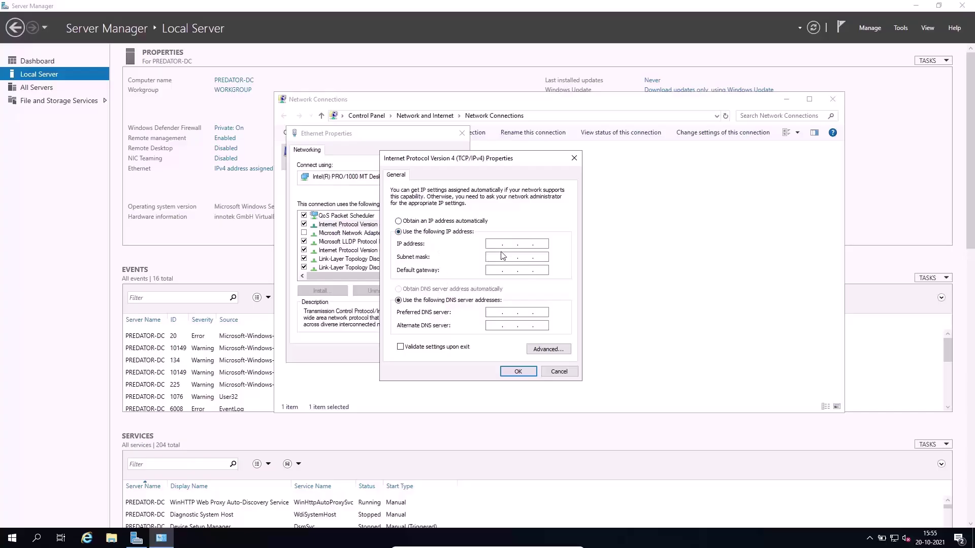
pyautogui.press('super+r')
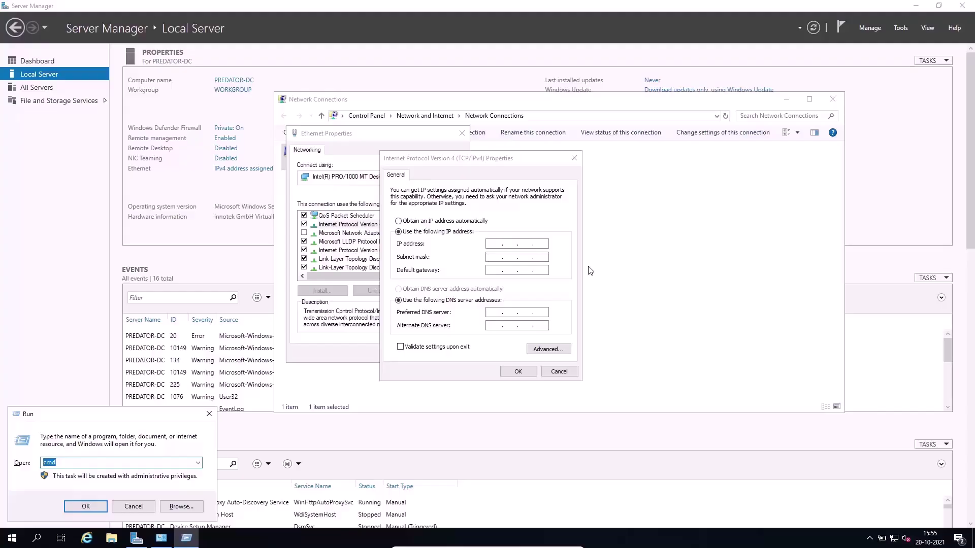
# Run ipconfig as administrator and mark IPv4 192.168.1.193 and gateway 192.168.1.1.
pyautogui.press('Return')
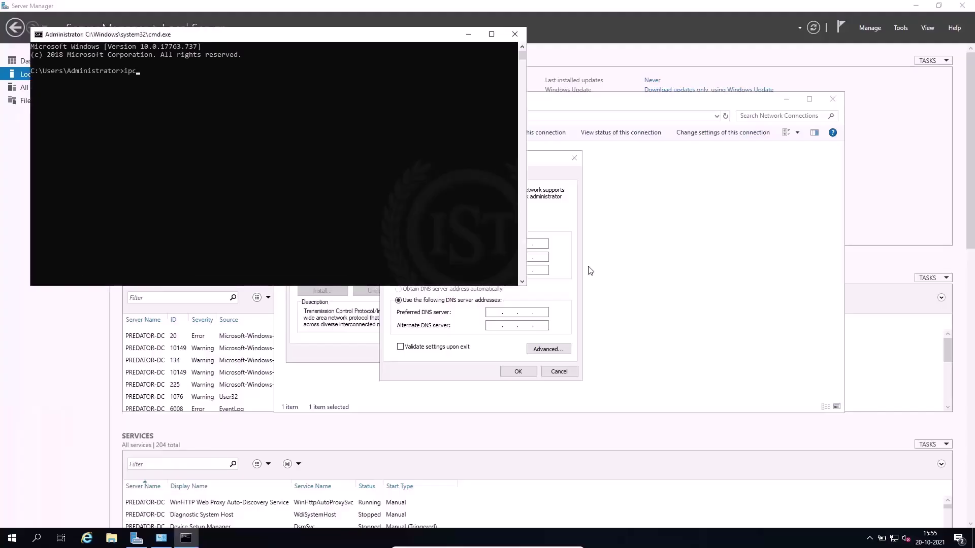
pyautogui.write('ipconfig')
pyautogui.press('Return')
pyautogui.click(353, 192)
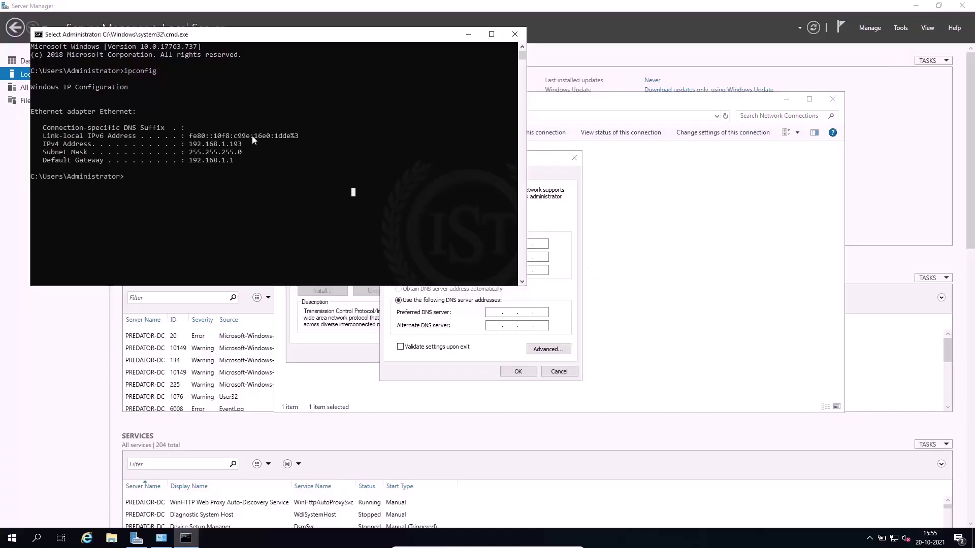
pyautogui.moveTo(246, 144); pyautogui.dragTo(189, 148)
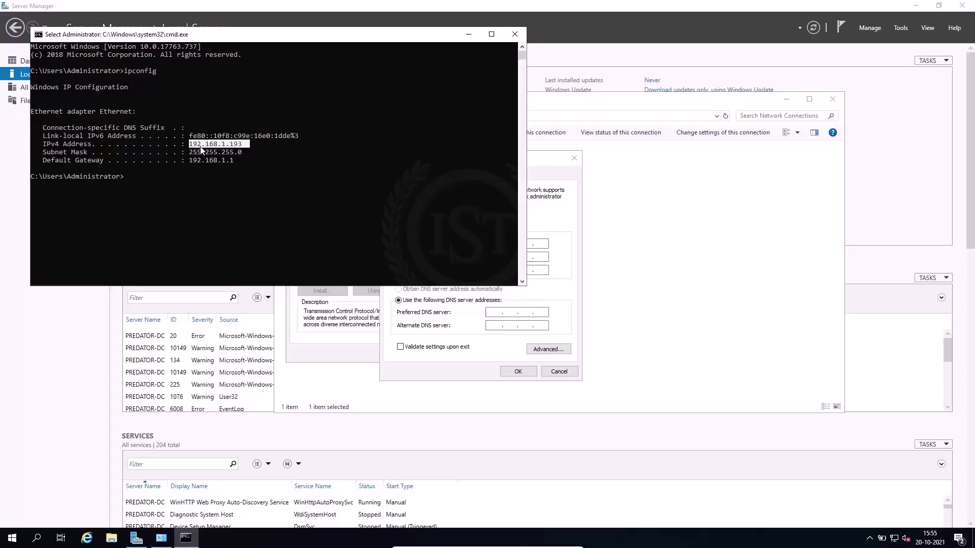
pyautogui.click(251, 144)
pyautogui.moveTo(248, 161); pyautogui.dragTo(193, 165)
pyautogui.click(264, 175)
# Enter IP 192.168.1.190, mask 255.255.255.0, gateway 192.168.1.1, DNS 192.168.1.190 and 8.8.8.8.
pyautogui.click(513, 34)
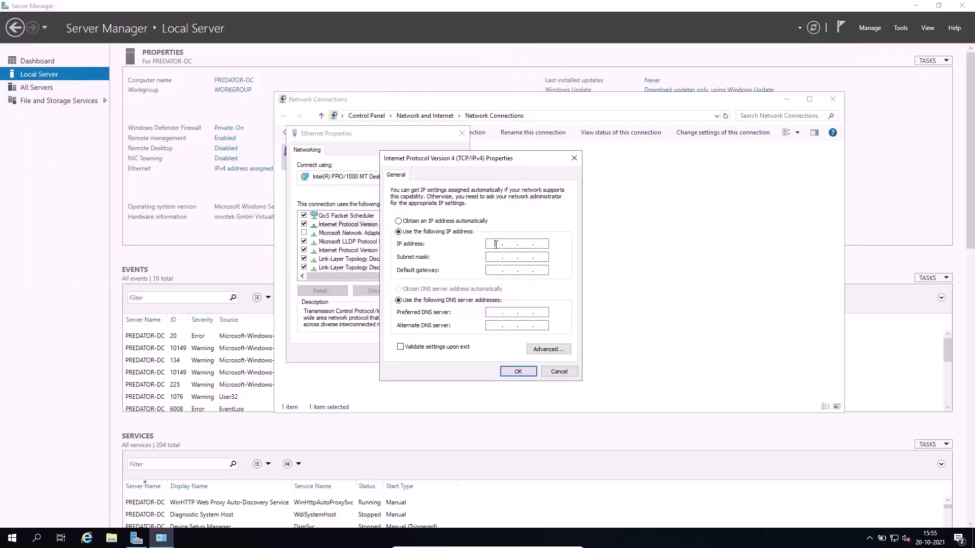
pyautogui.write('192.168.1.190')
pyautogui.press('Tab')
pyautogui.press('Tab')
pyautogui.write('192.168.1.1')
pyautogui.press('Tab')
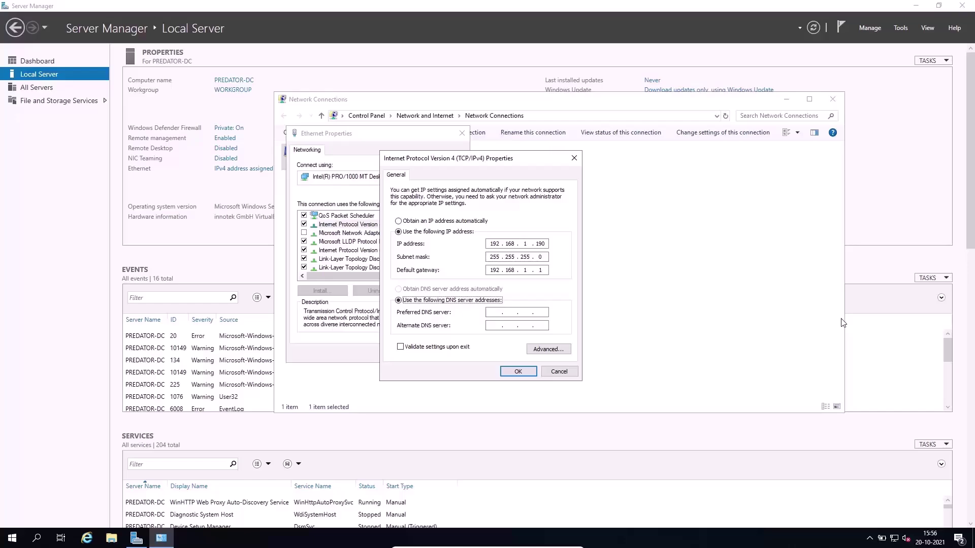
pyautogui.press('Tab')
pyautogui.write('192 . 168 . 1 . 190')
pyautogui.press('Tab')
pyautogui.write('8.8.8.8')
# Apply the IPv4 settings and close the adapter properties and Network Connections.
pyautogui.click(518, 372)
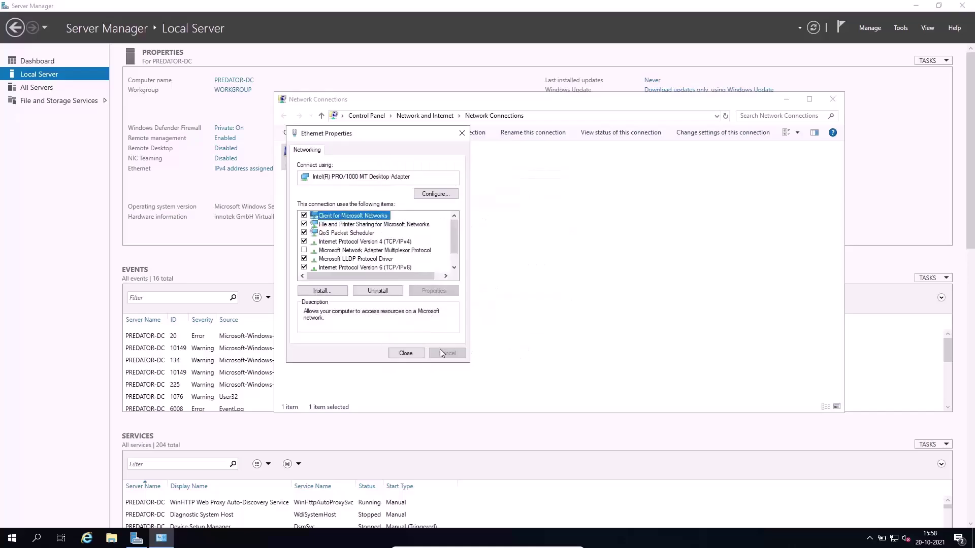
pyautogui.click(412, 357)
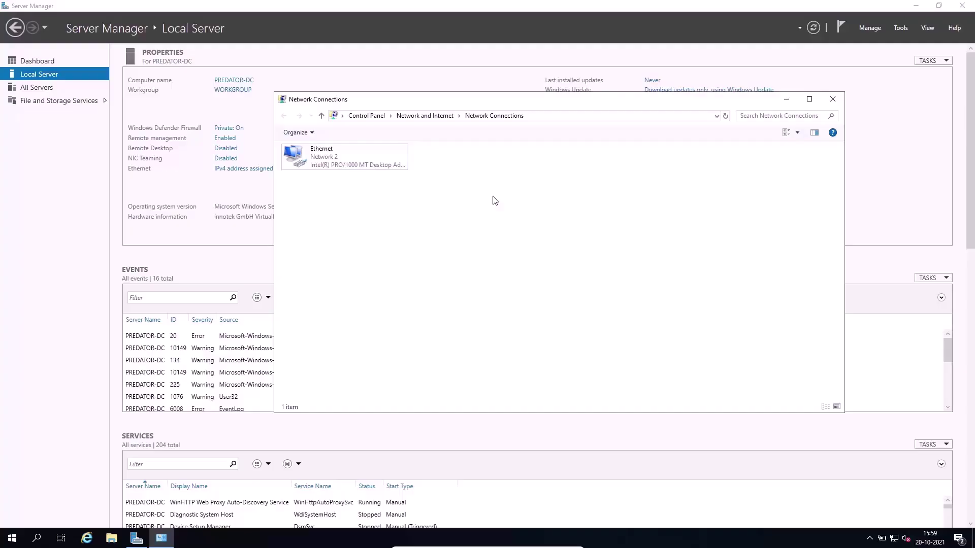
pyautogui.click(833, 100)
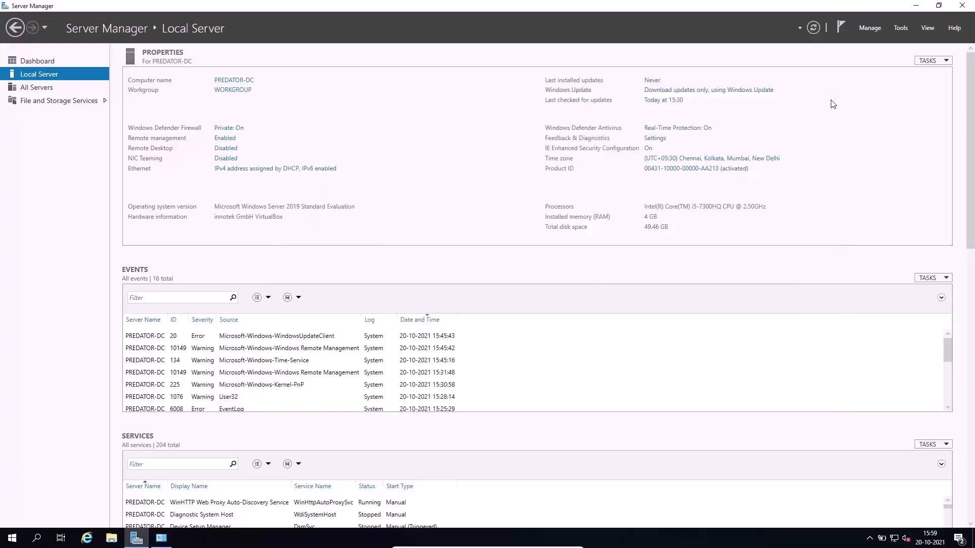
# Close Server Manager and restart the server with the default reason.
pyautogui.click(963, 6)
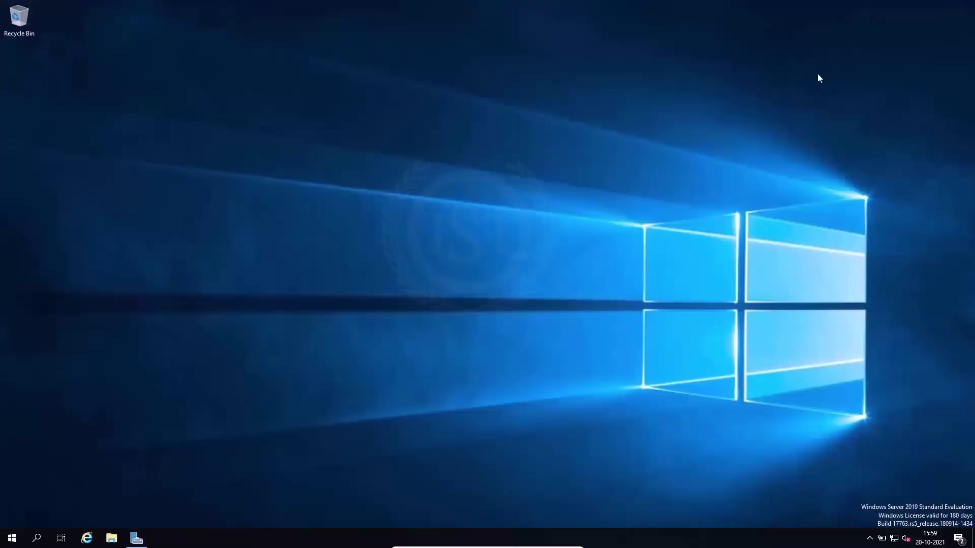
pyautogui.click(13, 538)
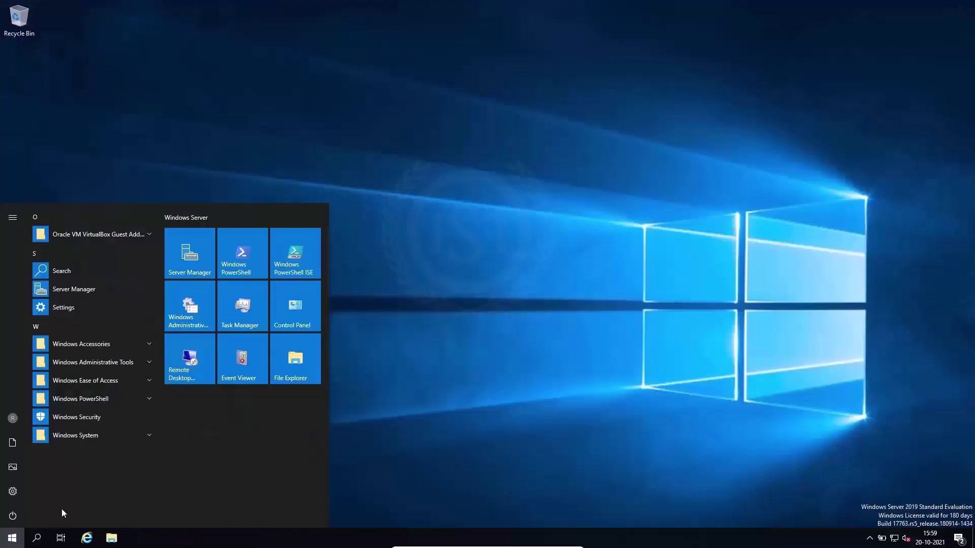
pyautogui.click(15, 518)
pyautogui.click(35, 489)
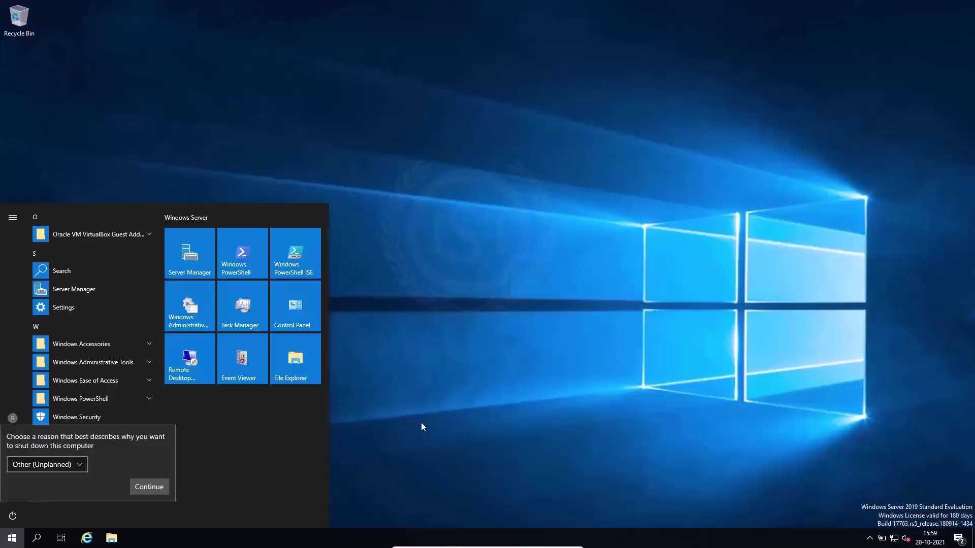
pyautogui.click(143, 490)
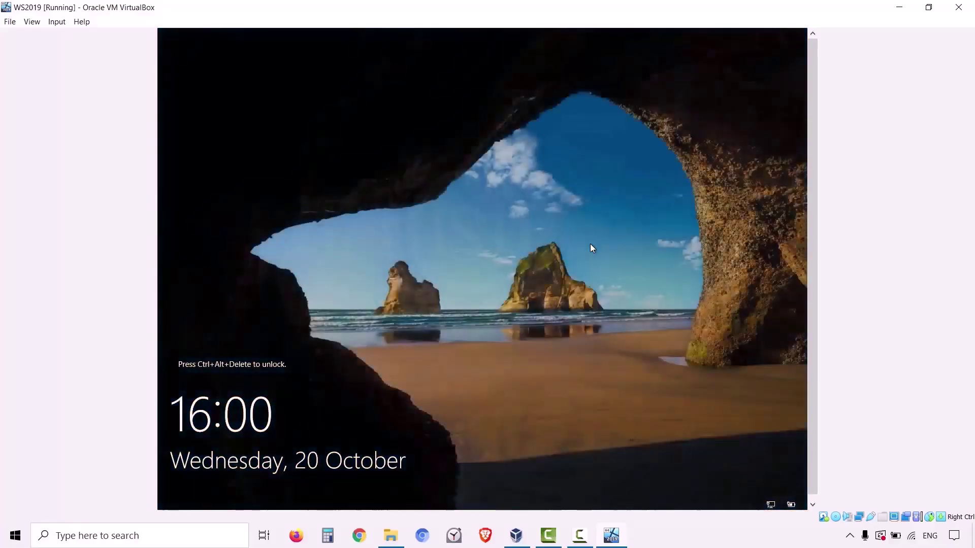
# Sign back in with the administrator password and return the VM to full-screen mode.
pyautogui.hotkey('ctrl', 'alt', 'Delete')
pyautogui.write('••••••')
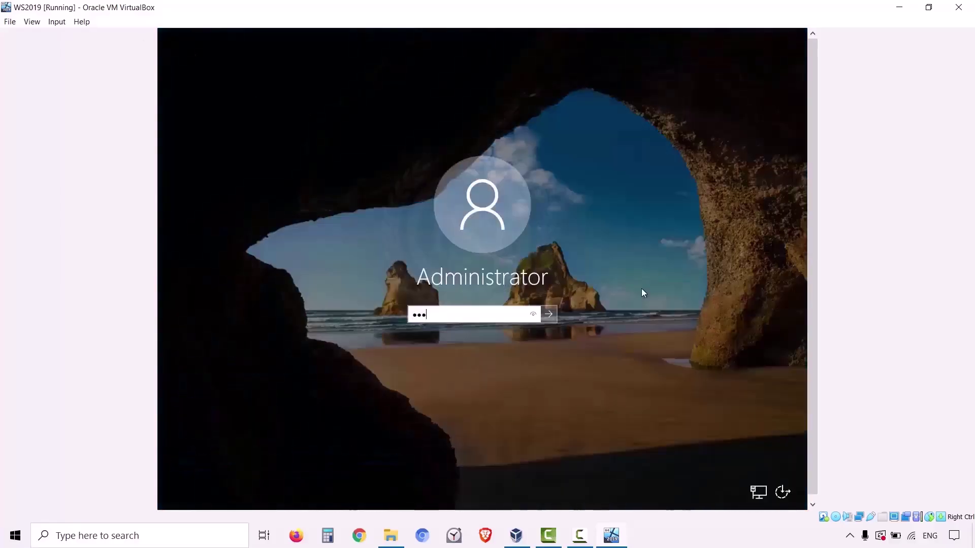
pyautogui.write('••')
pyautogui.press('Return')
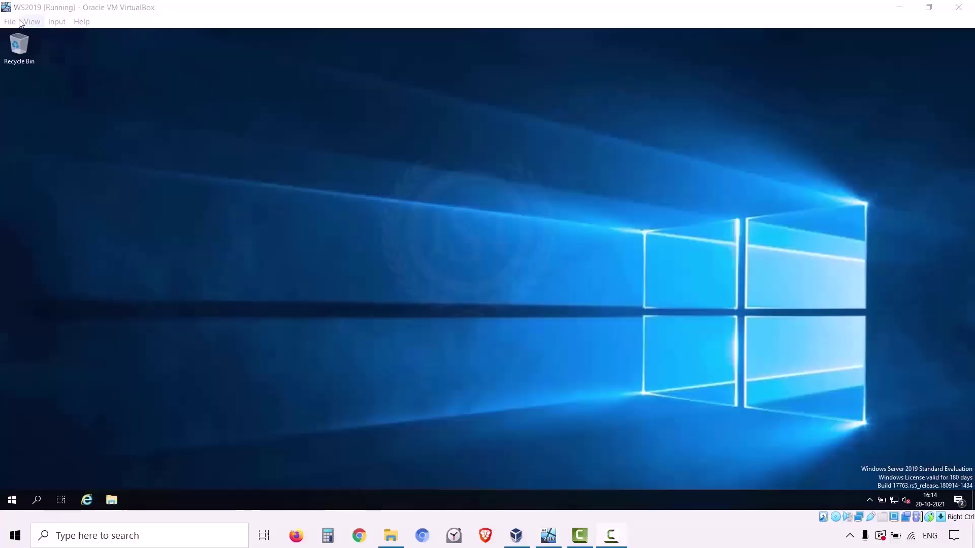
pyautogui.click(33, 21)
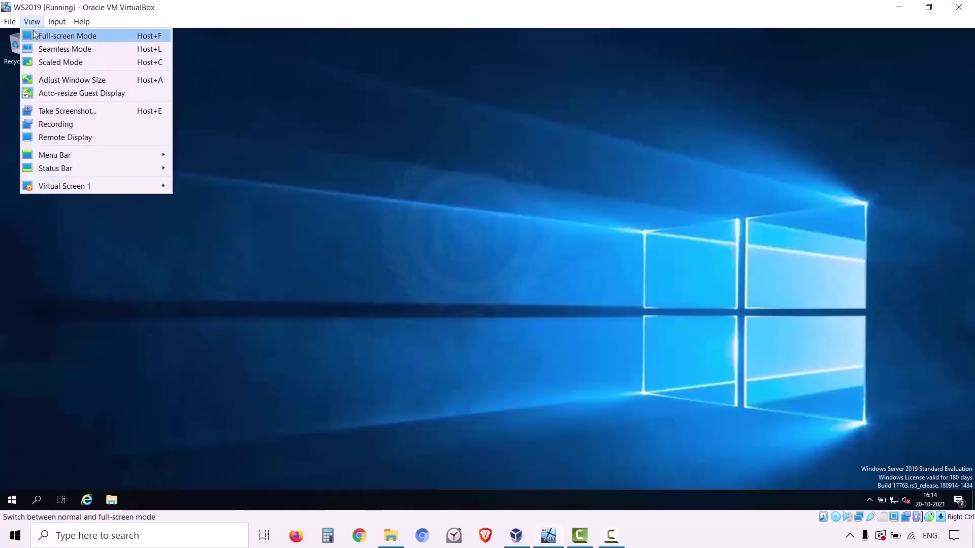
pyautogui.click(37, 34)
pyautogui.click(450, 316)
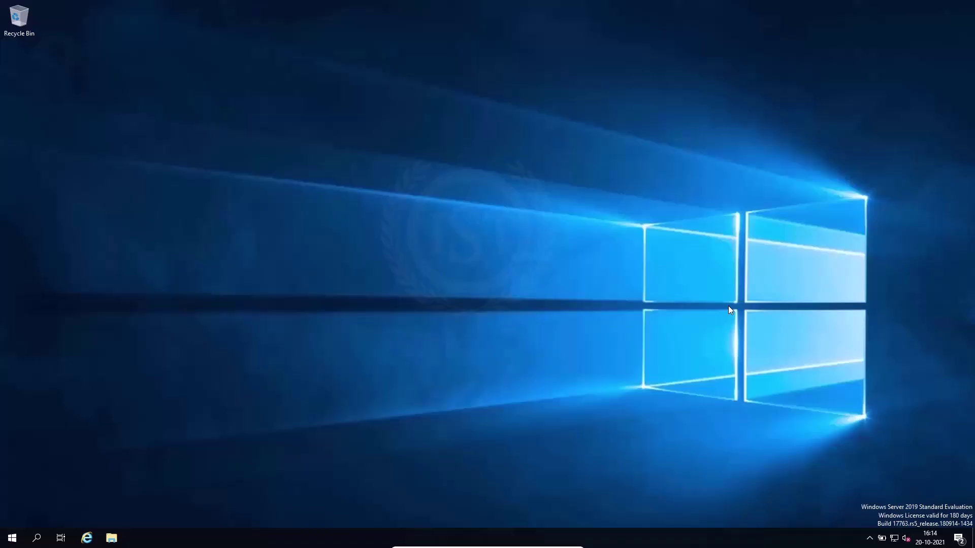
# Launch Server Manager and dismiss the Windows Admin Center notice.
pyautogui.click(11, 537)
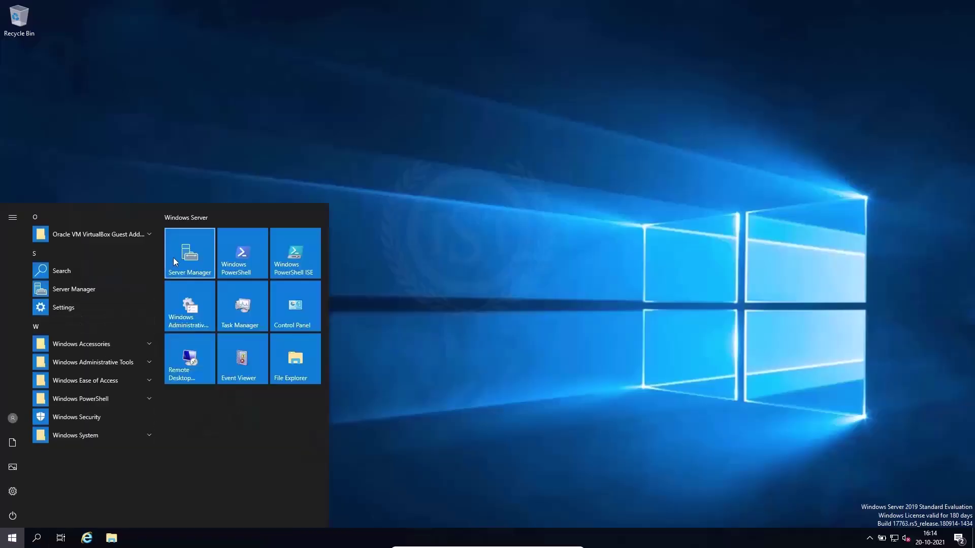
pyautogui.click(175, 257)
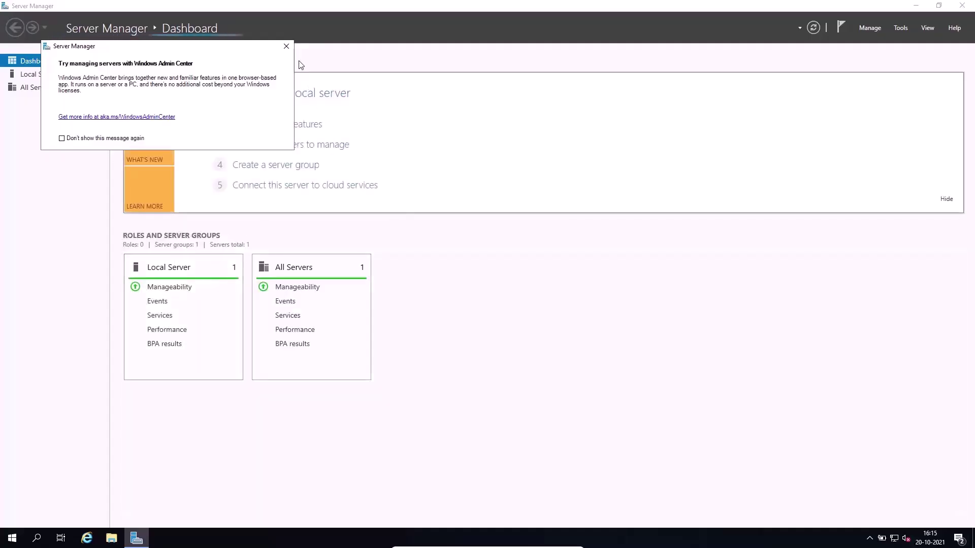
pyautogui.click(286, 48)
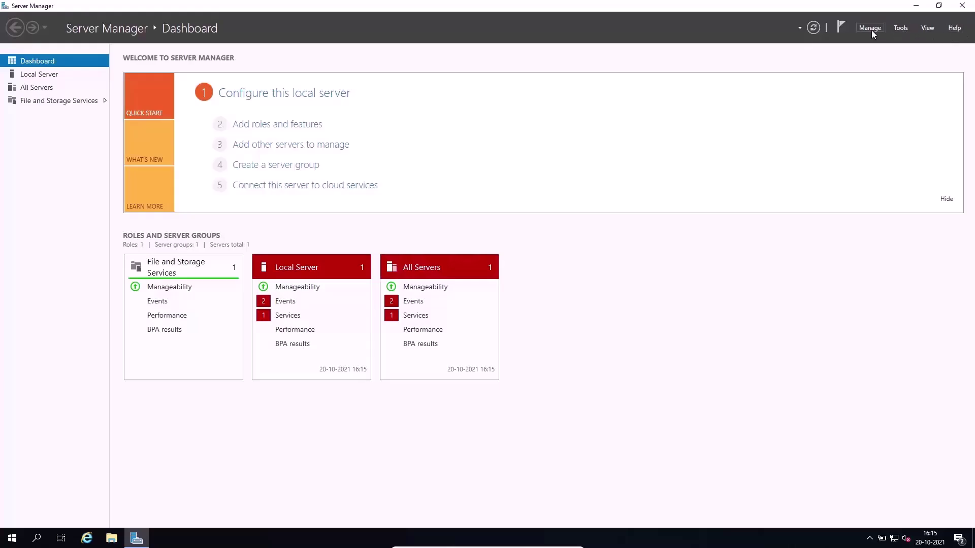
# Browse the Manage, Tools, View and Help menus, ending on Manage.
pyautogui.click(872, 30)
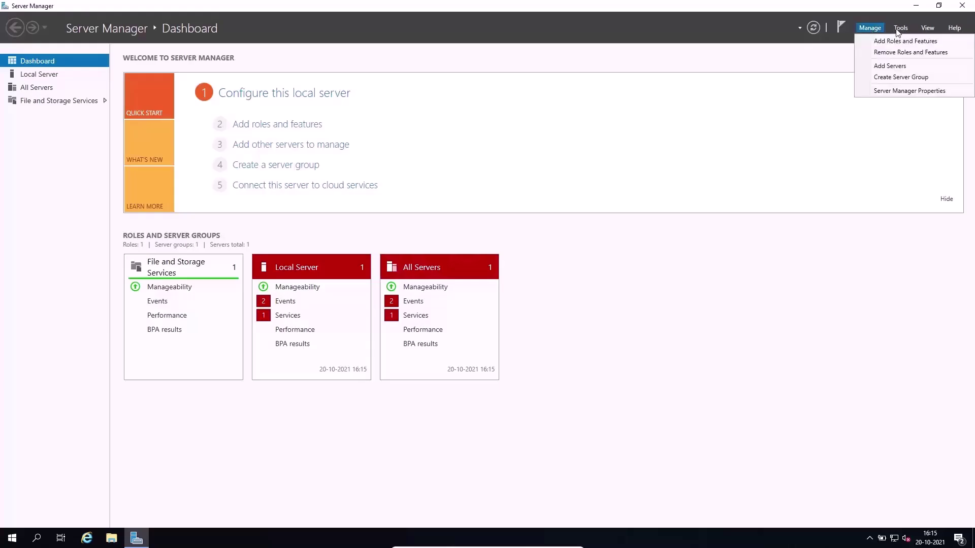
pyautogui.moveTo(901, 31)
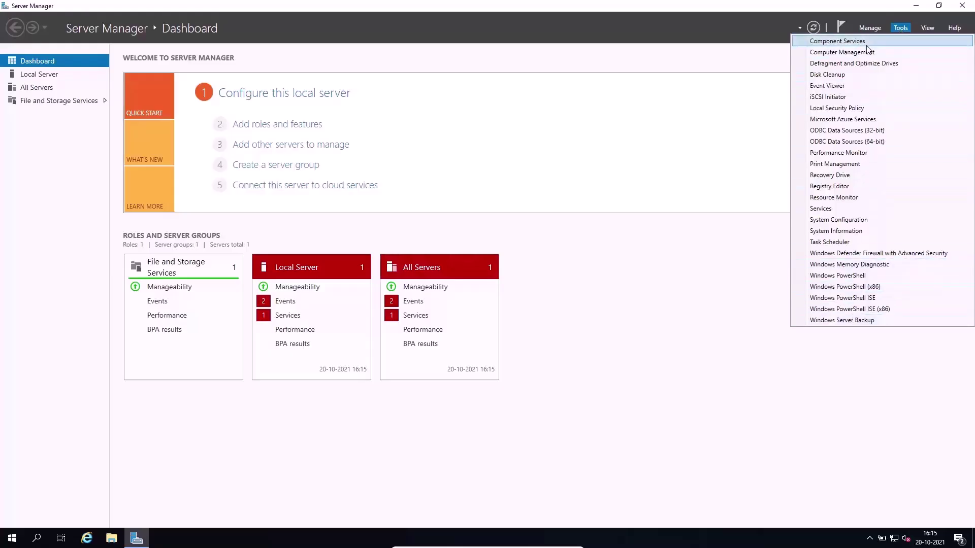
pyautogui.click(924, 30)
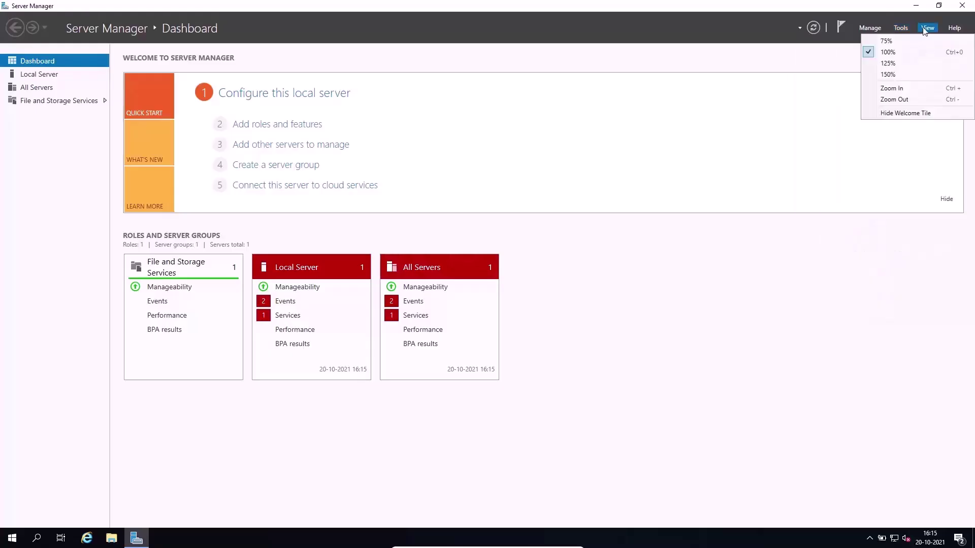
pyautogui.click(952, 28)
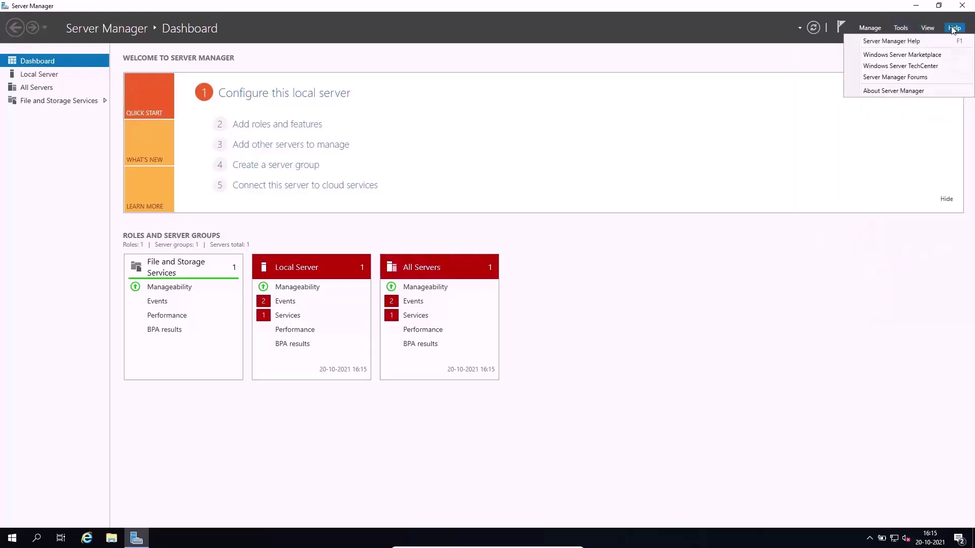
pyautogui.click(868, 28)
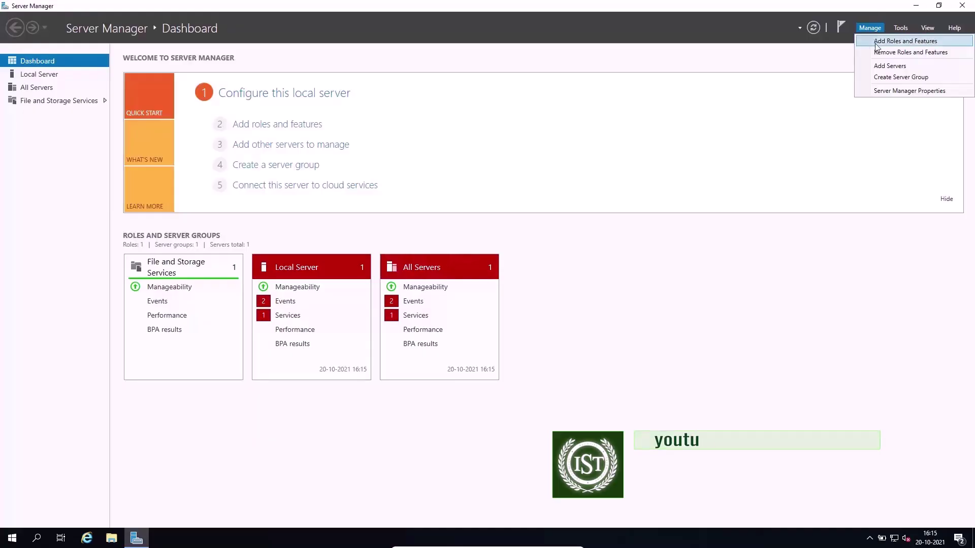
# Start Add Roles and Features, keep role-based installation on PREDATOR-DC, and reach Select server roles.
pyautogui.click(876, 44)
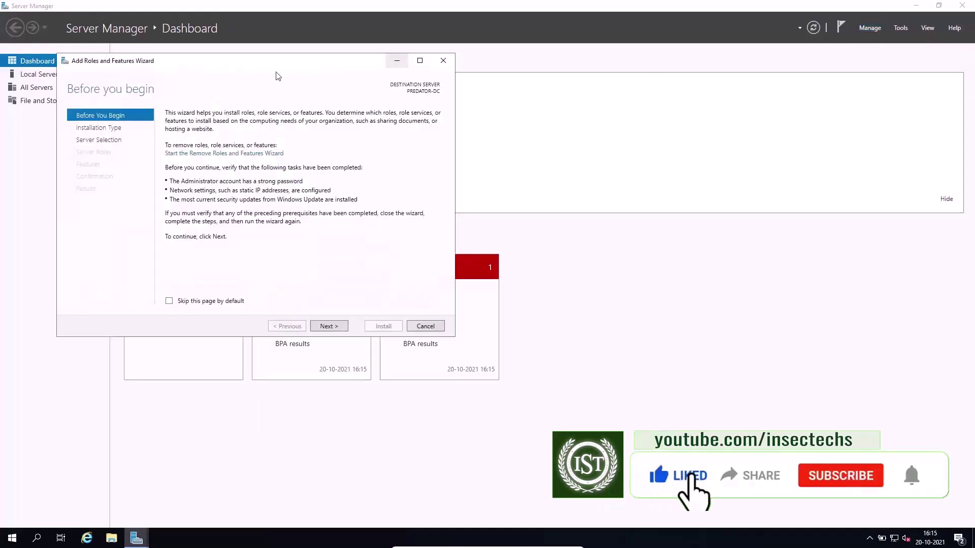
pyautogui.moveTo(249, 65); pyautogui.dragTo(558, 148)
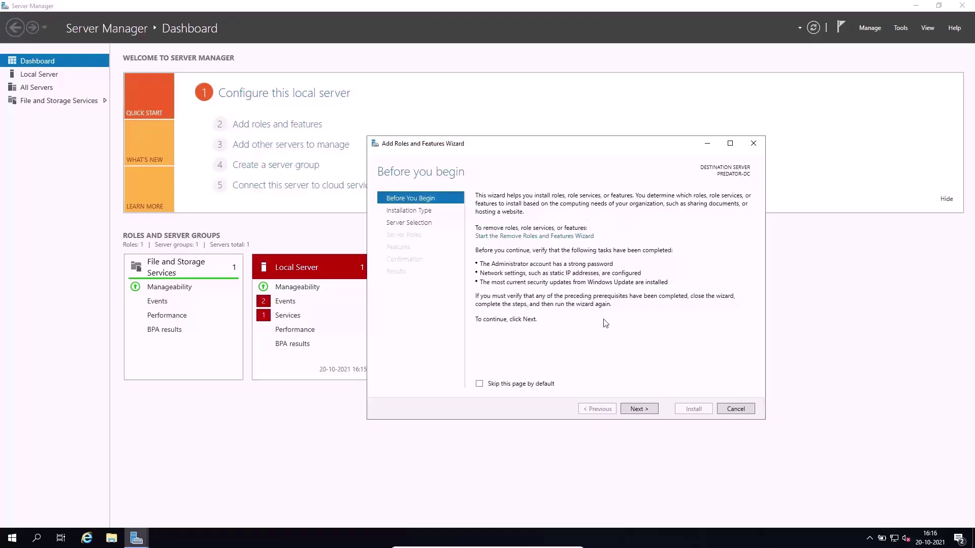
pyautogui.click(639, 410)
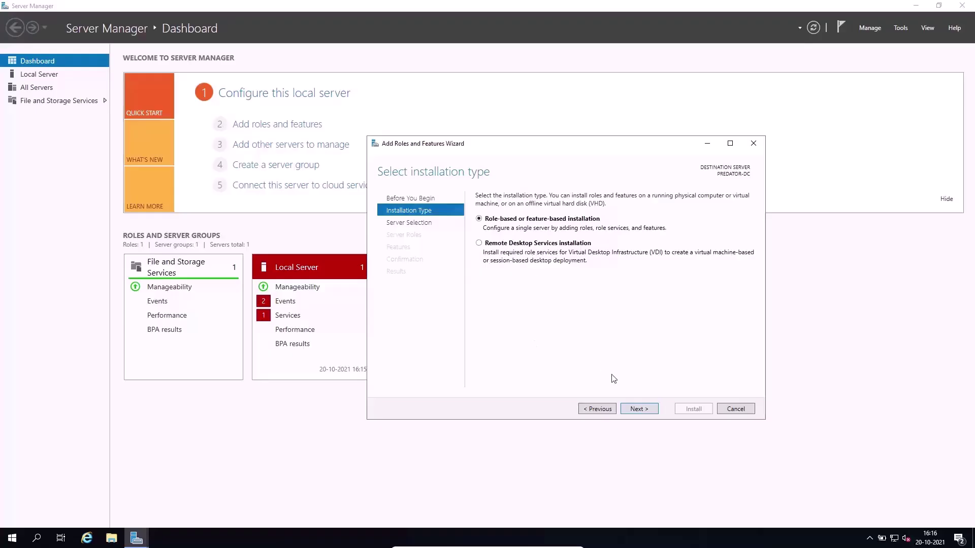
pyautogui.click(638, 410)
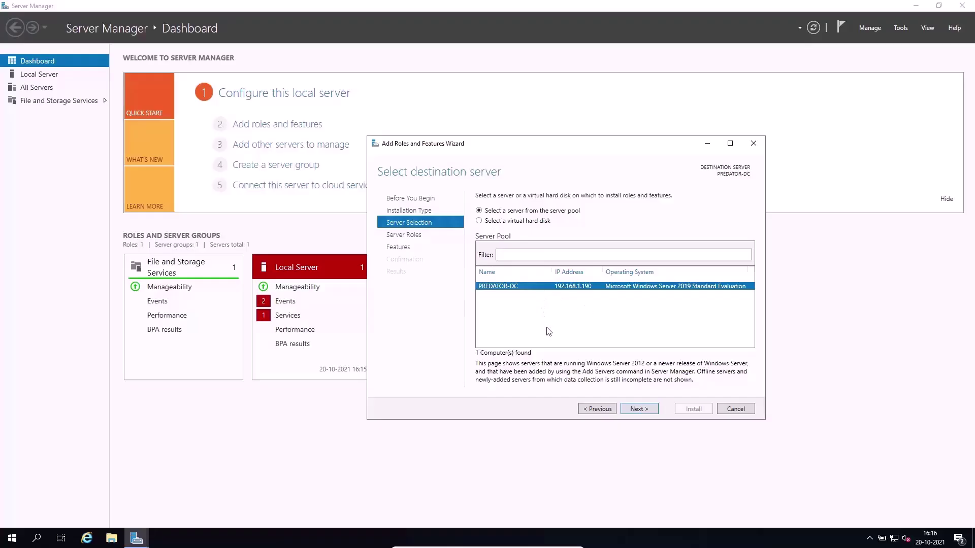
pyautogui.click(632, 408)
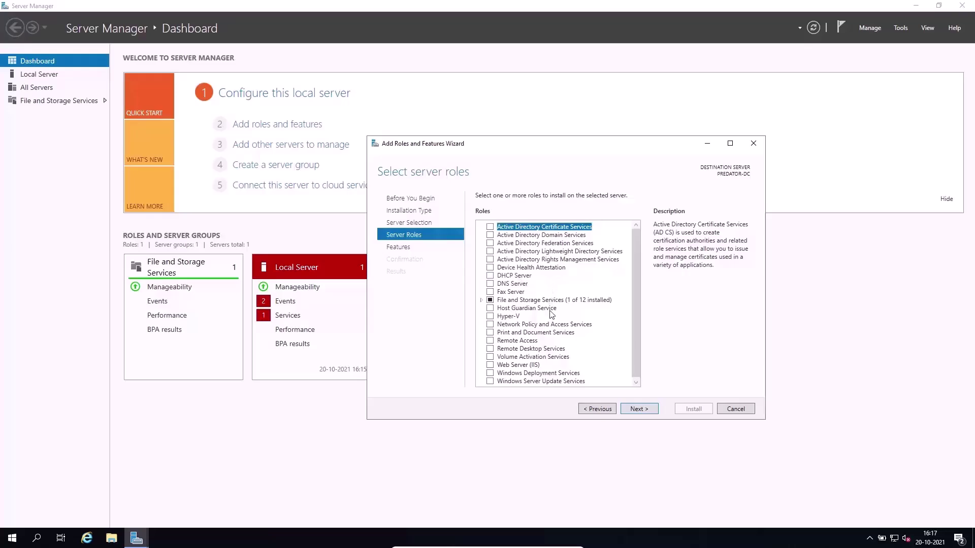
# Select the Active Directory Domain Services, DNS Server and DHCP Server roles, adding their management tools.
pyautogui.scroll(-1, 552, 314)
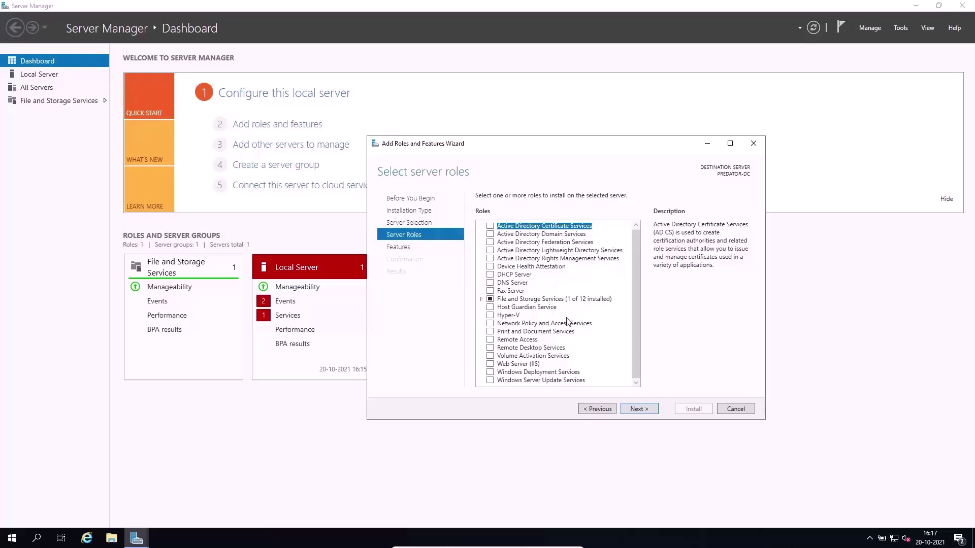
pyautogui.scroll(1, 576, 335)
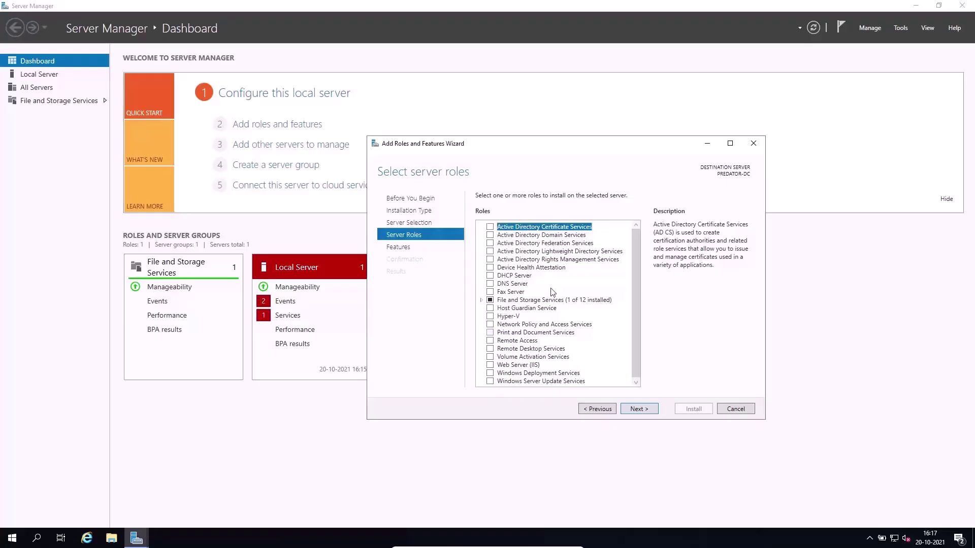
pyautogui.click(490, 235)
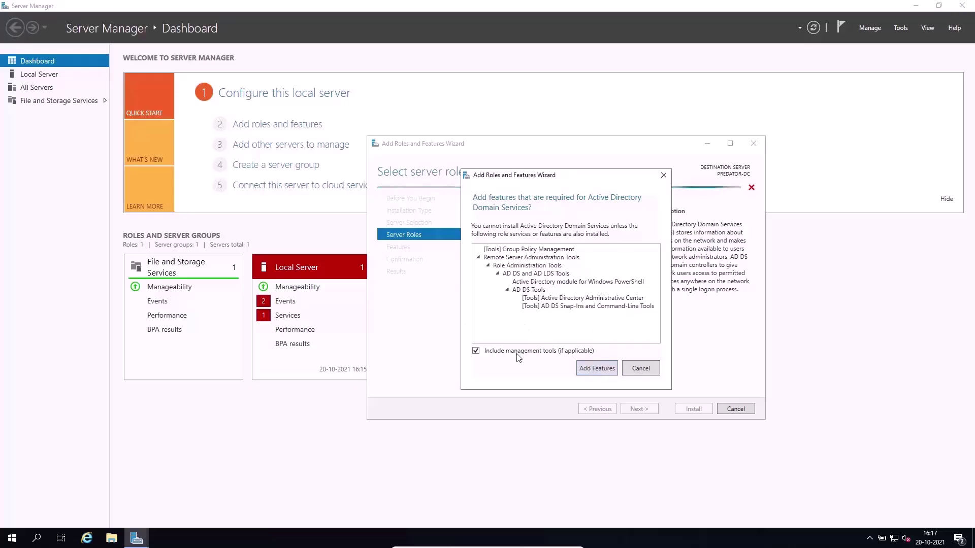
pyautogui.click(595, 369)
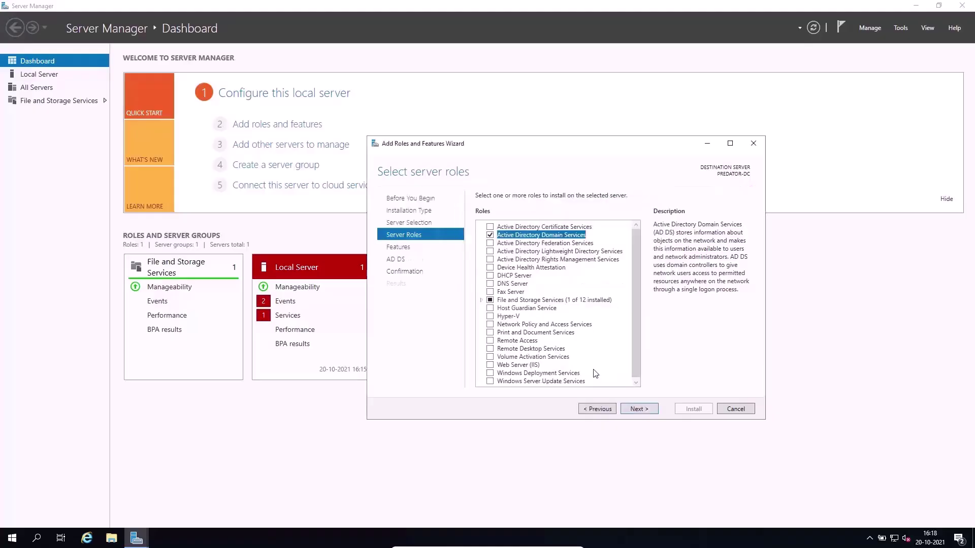
pyautogui.click(491, 284)
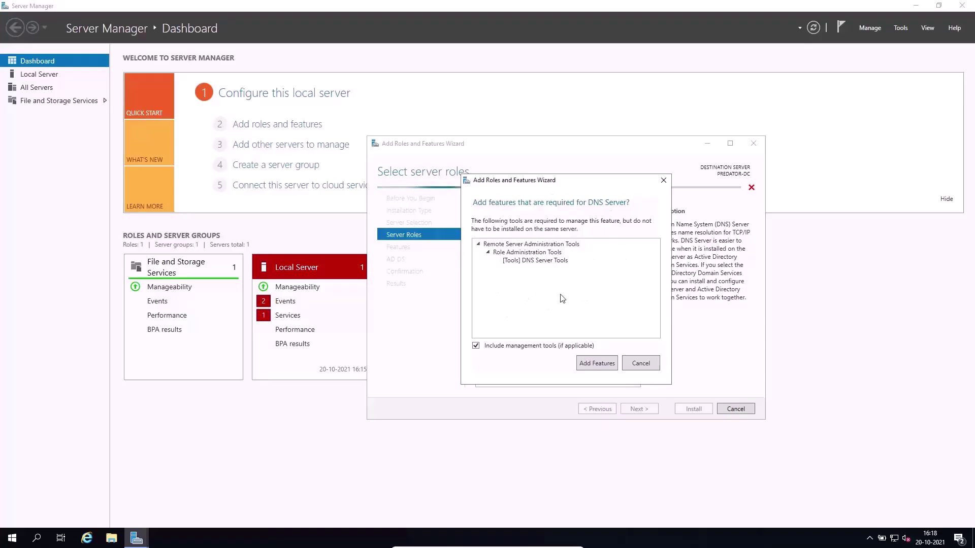
pyautogui.click(598, 368)
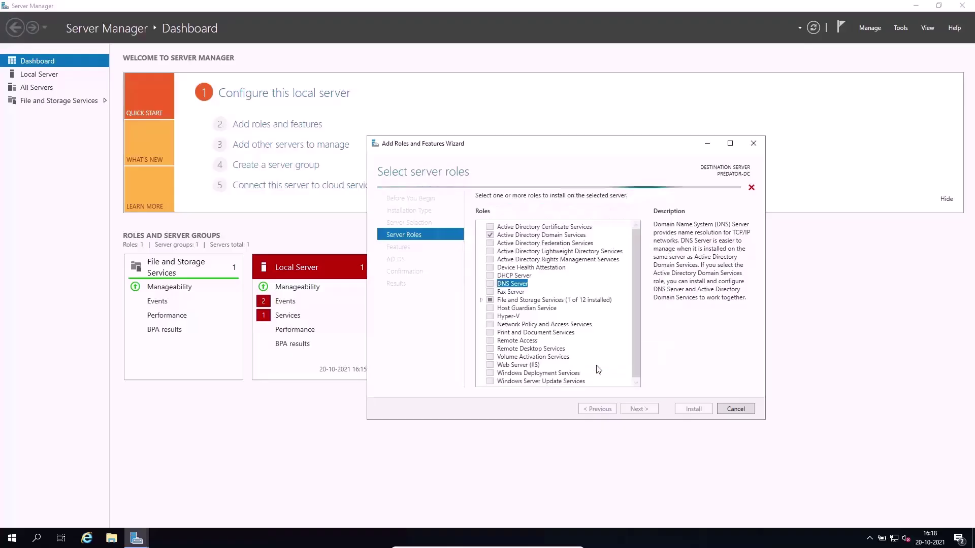
pyautogui.click(491, 276)
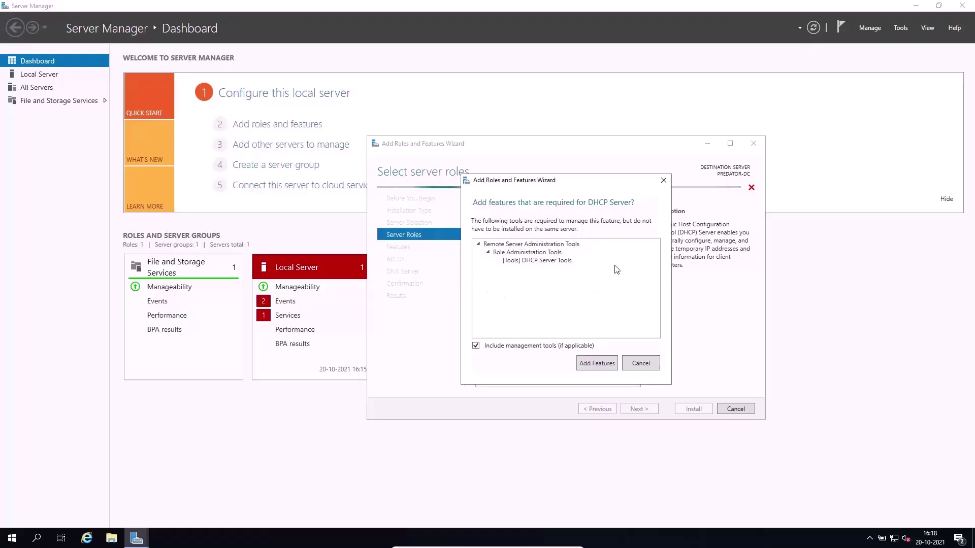
pyautogui.click(597, 362)
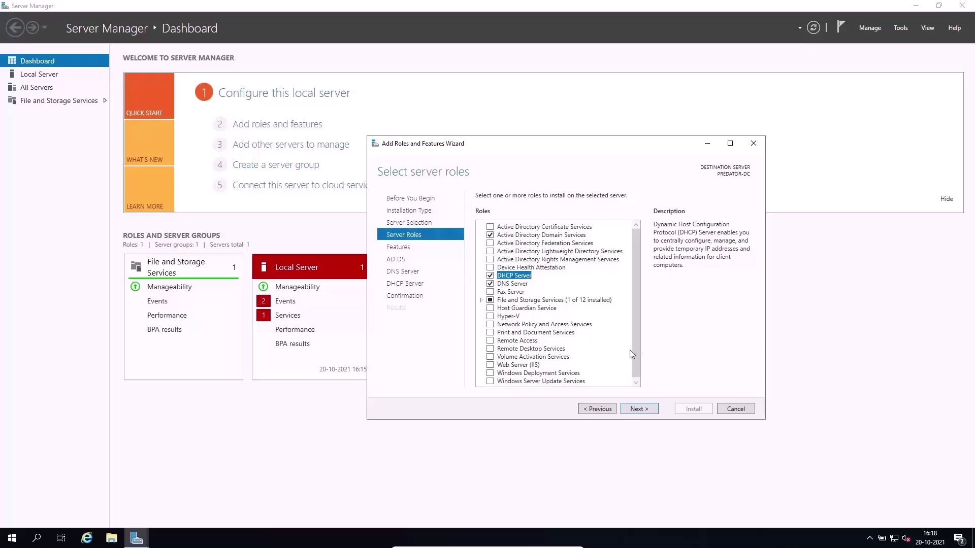
pyautogui.click(554, 349)
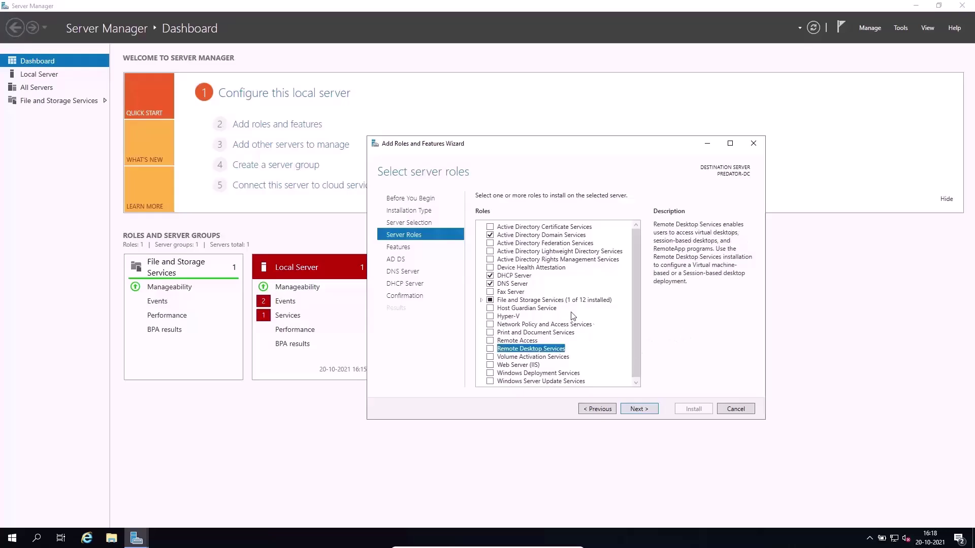
pyautogui.click(637, 410)
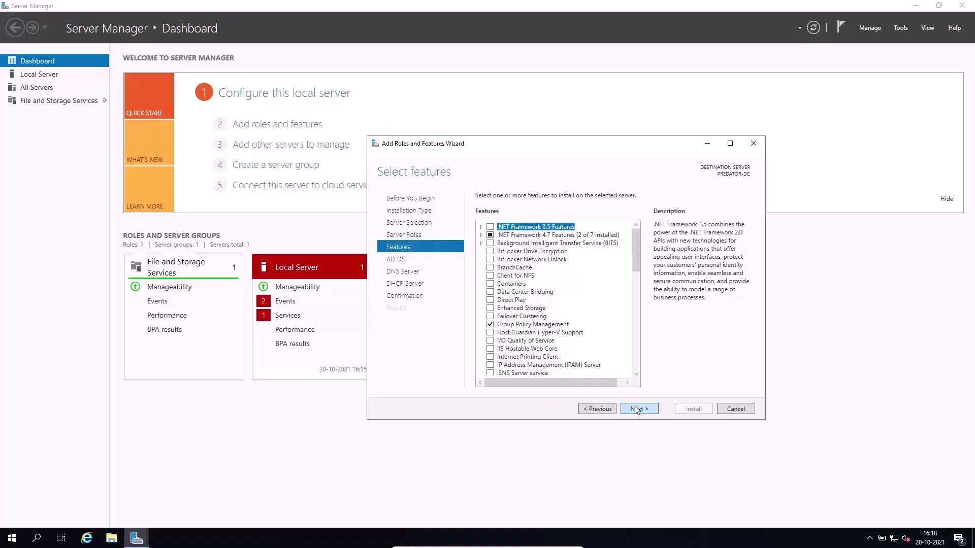
# Leave the optional features, with Group Policy Management pre-checked, unchanged and continue.
pyautogui.click(637, 409)
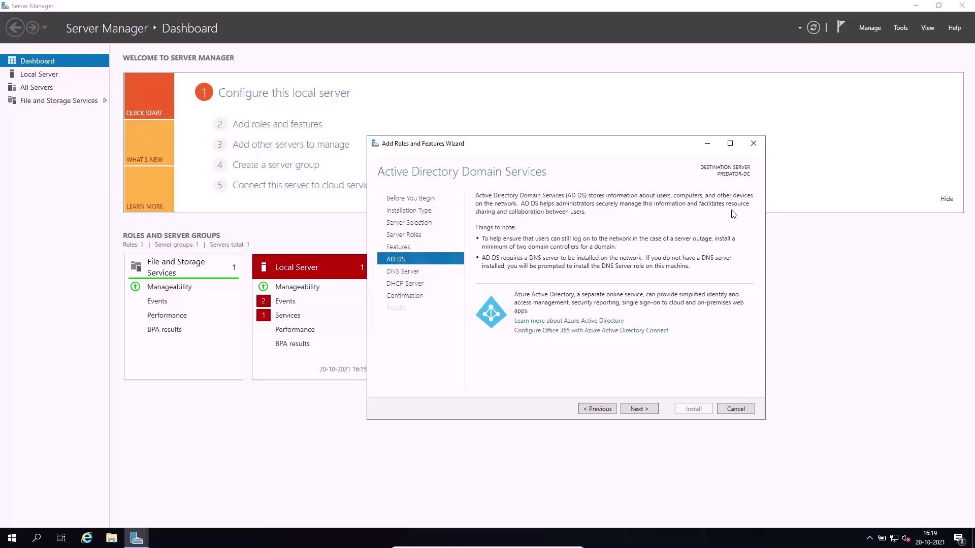
# Step past the AD DS and DNS Server information pages to the DHCP Server notes.
pyautogui.click(641, 409)
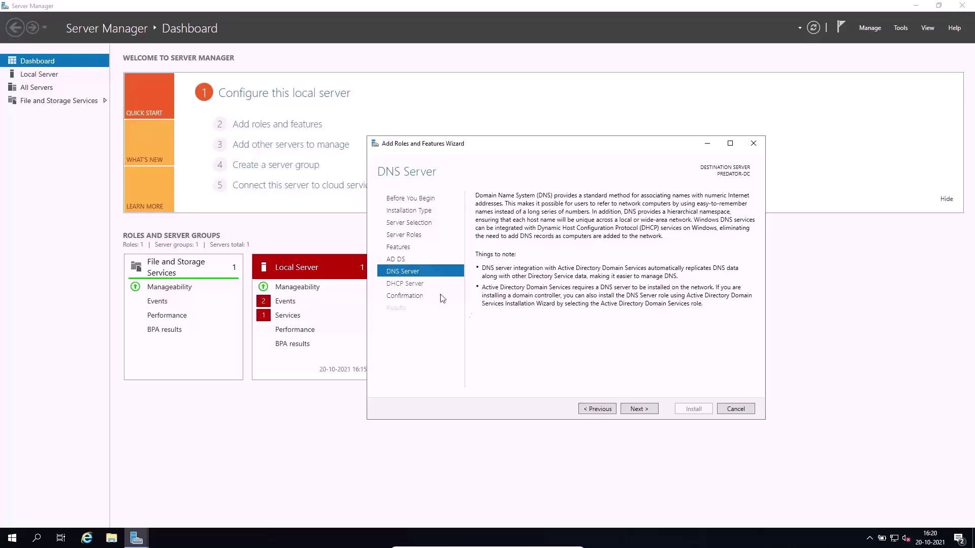
pyautogui.click(647, 415)
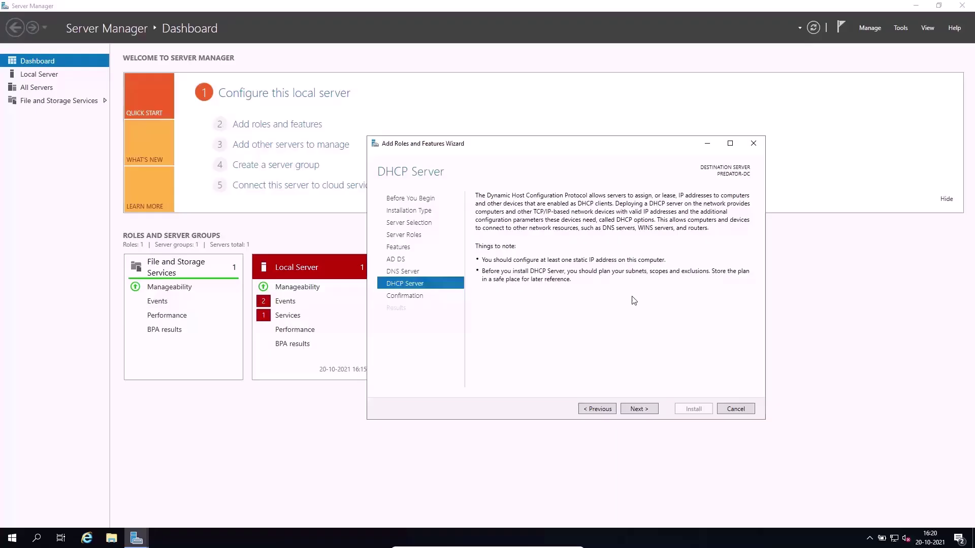
# On the Confirmation summary, enable 'Restart the destination server automatically if required' and confirm Yes.
pyautogui.click(643, 409)
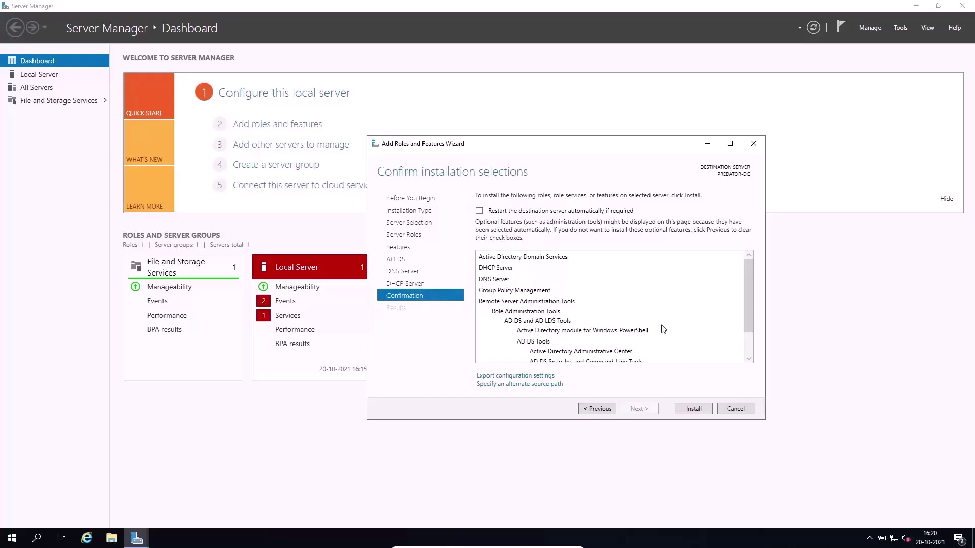
pyautogui.scroll(-1, 641, 307)
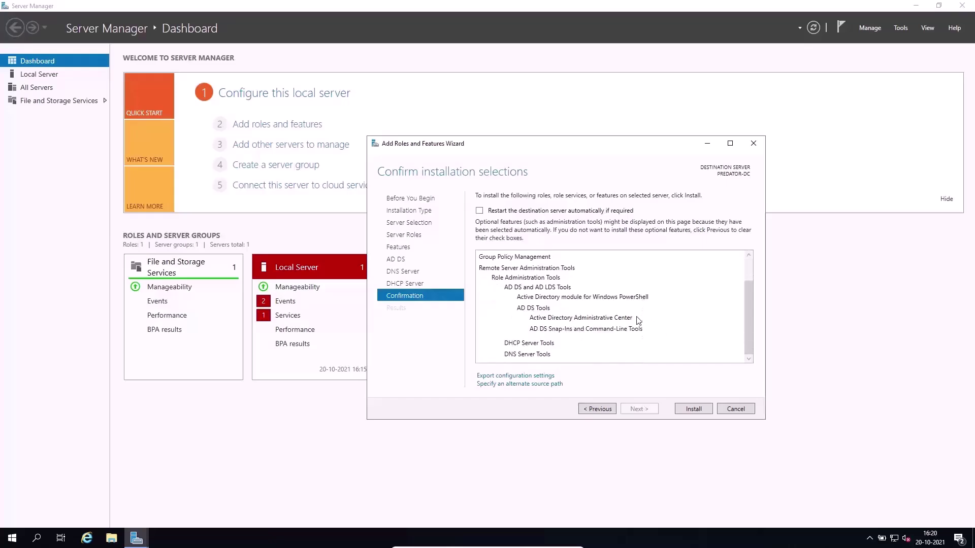
pyautogui.scroll(2, 638, 320)
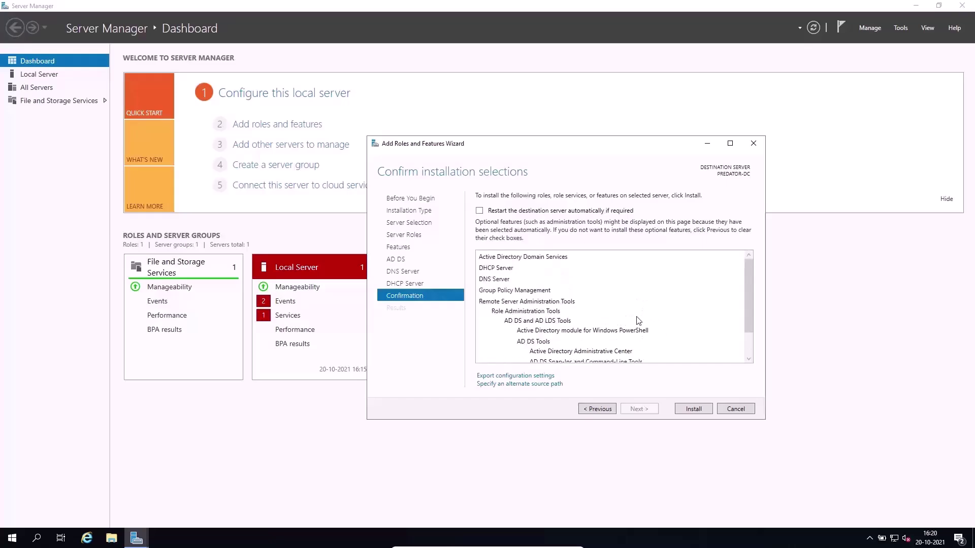
pyautogui.click(479, 210)
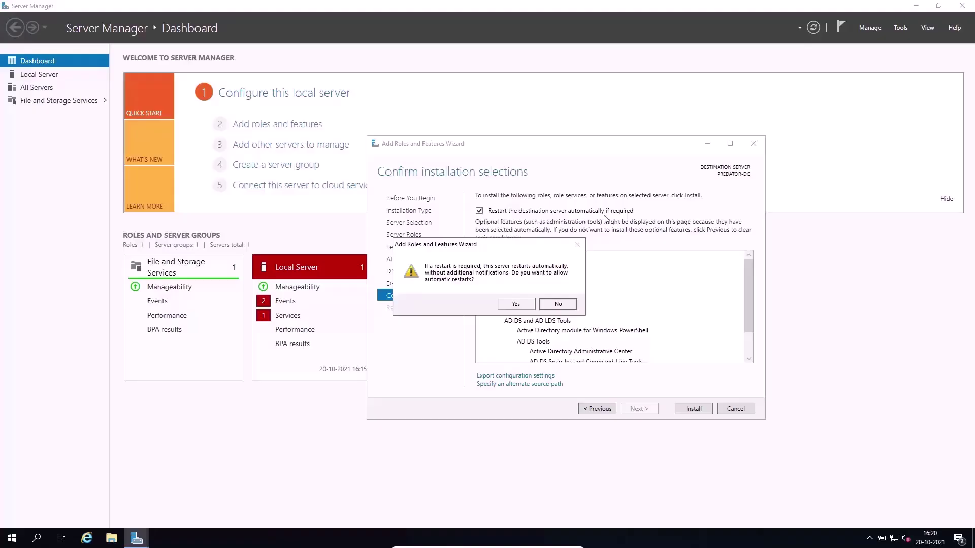
pyautogui.click(528, 304)
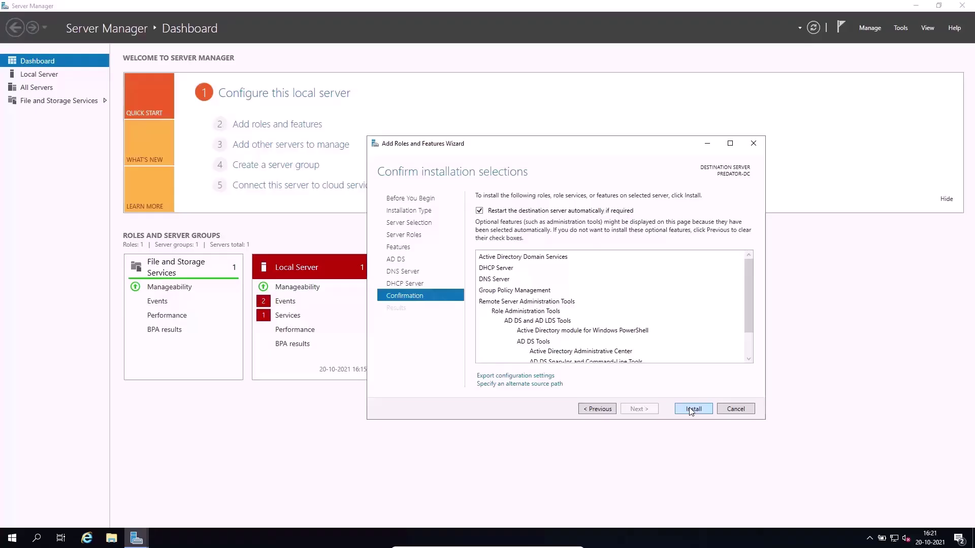
# Install the selected AD DS, DNS Server and DHCP Server roles and tools on PREDATOR-DC.
pyautogui.click(692, 409)
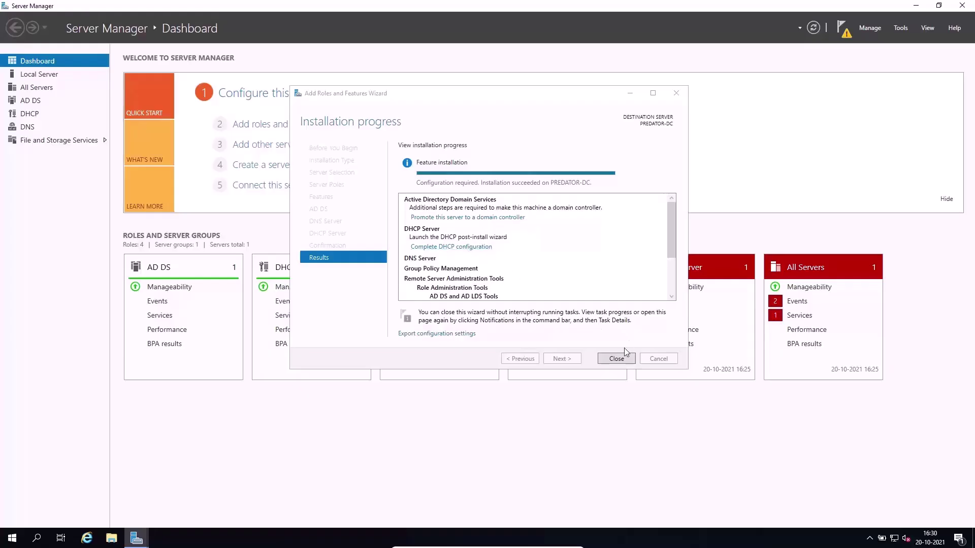
# Launch 'Promote this server to a domain controller' from the Notifications flag.
pyautogui.click(846, 32)
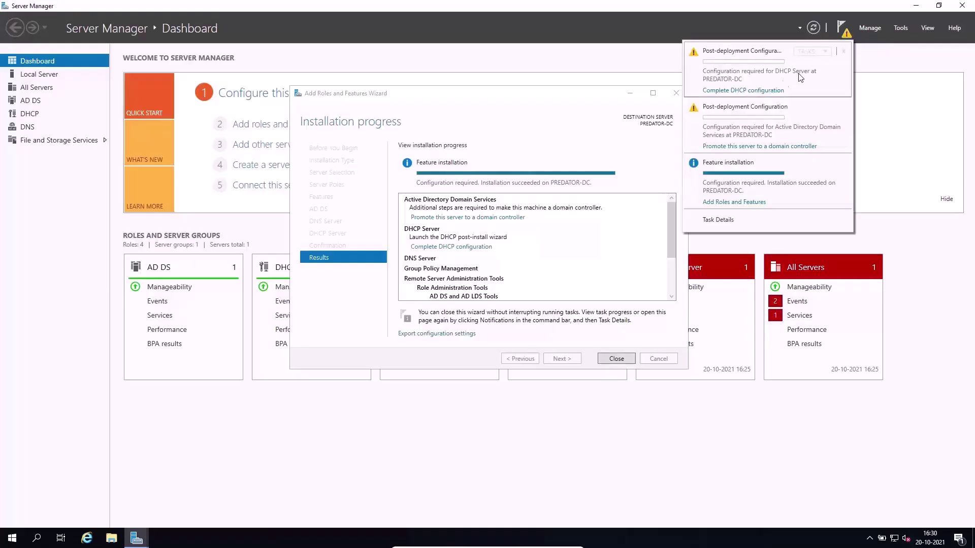
pyautogui.click(471, 218)
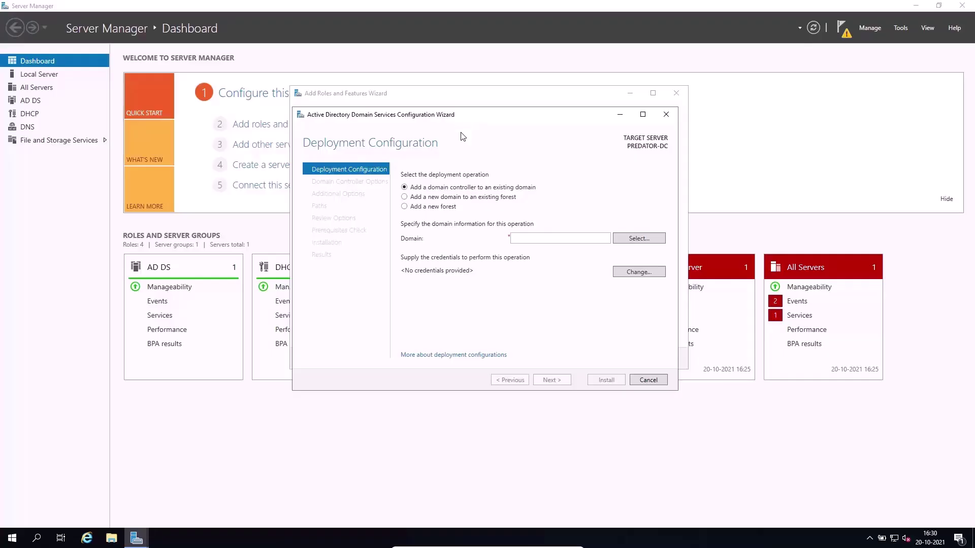
# Choose 'Add a new forest' with root domain name insectechs.in, correcting typos along the way.
pyautogui.click(417, 207)
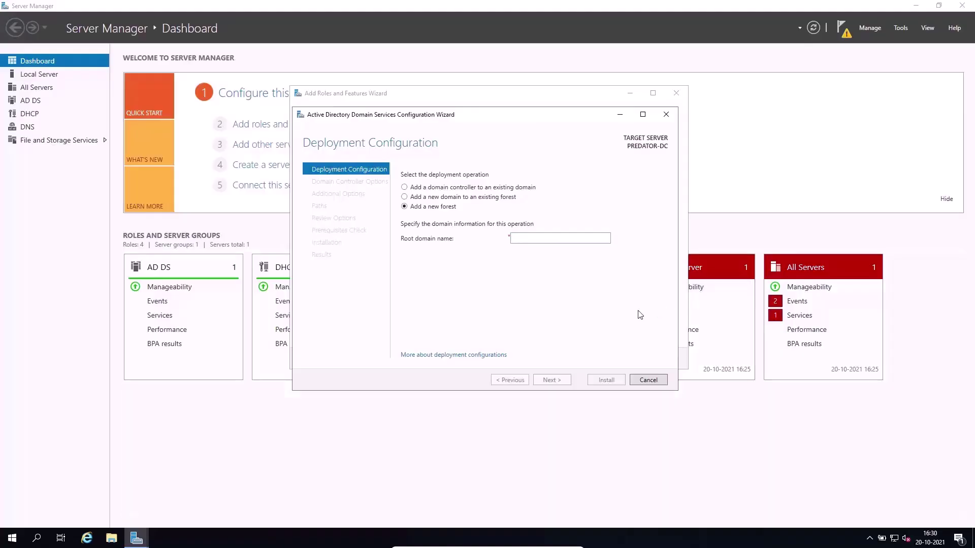
pyautogui.write('insectec')
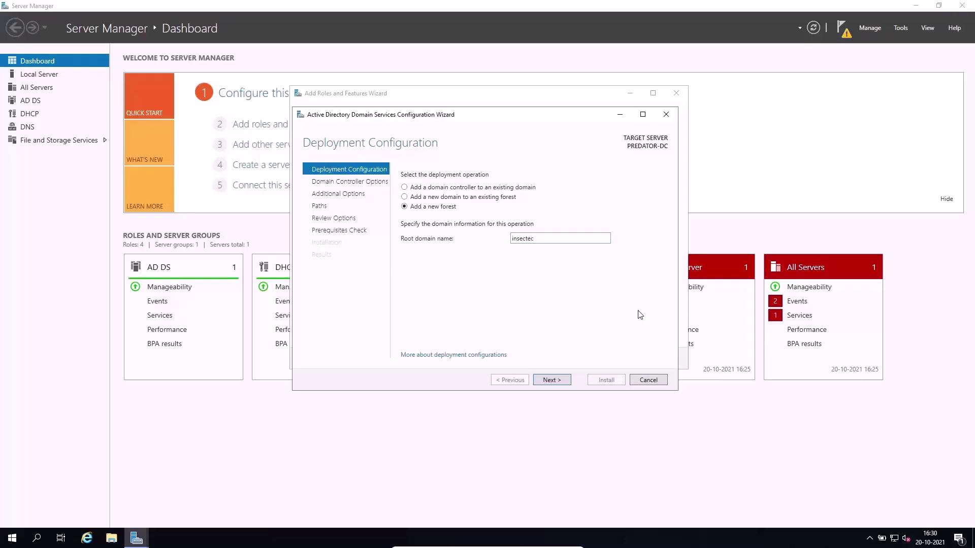
pyautogui.write('shs.in')
pyautogui.press('BackSpace')
pyautogui.press('BackSpace')
pyautogui.press('BackSpace')
pyautogui.press('BackSpace')
pyautogui.press('BackSpace')
pyautogui.press('BackSpace')
pyautogui.press('BackSpace')
pyautogui.press('BackSpace')
pyautogui.press('BackSpace')
pyautogui.press('BackSpace')
pyautogui.press('BackSpace')
pyautogui.press('BackSpace')
pyautogui.write('insect')
pyautogui.press('BackSpace')
pyautogui.write('.local')
pyautogui.press('BackSpace')
pyautogui.press('BackSpace')
pyautogui.press('BackSpace')
pyautogui.press('BackSpace')
pyautogui.press('BackSpace')
pyautogui.press('BackSpace')
pyautogui.press('BackSpace')
pyautogui.press('BackSpace')
pyautogui.press('BackSpace')
pyautogui.press('BackSpace')
pyautogui.write('insectechs')
pyautogui.doubleClick(555, 239)
pyautogui.moveTo(555, 240); pyautogui.dragTo(490, 244)
pyautogui.click(552, 380)
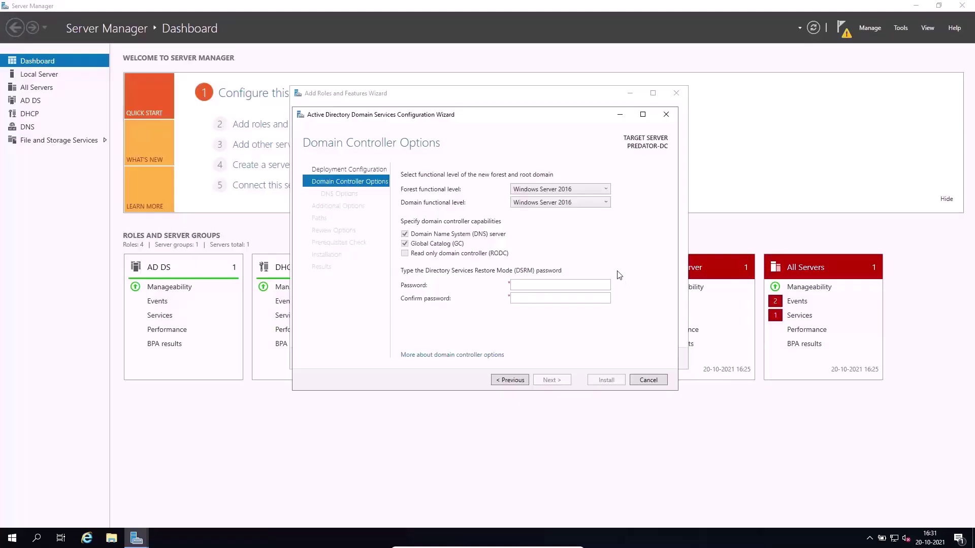
# Keep both the forest and domain functional levels at Windows Server 2016.
pyautogui.click(574, 193)
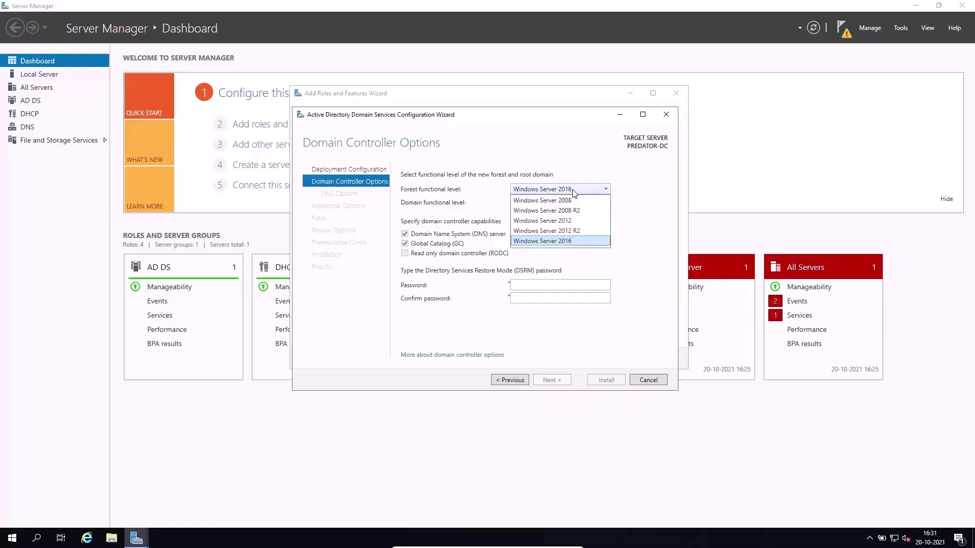
pyautogui.click(589, 191)
pyautogui.click(588, 191)
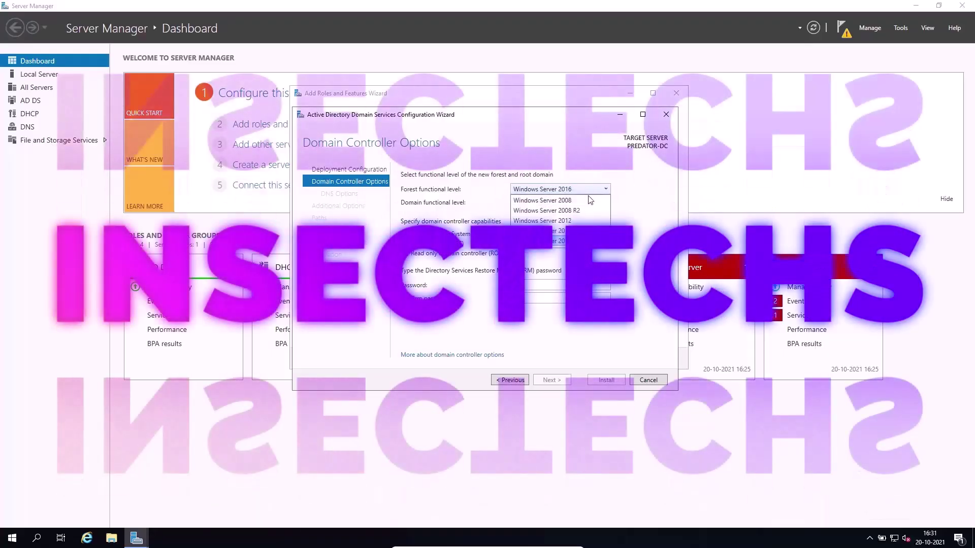
pyautogui.click(589, 189)
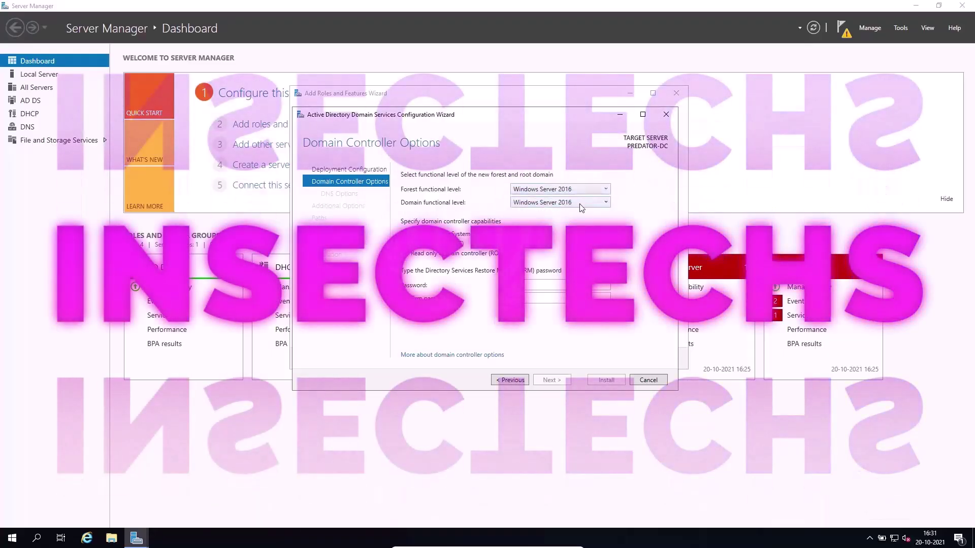
pyautogui.click(580, 203)
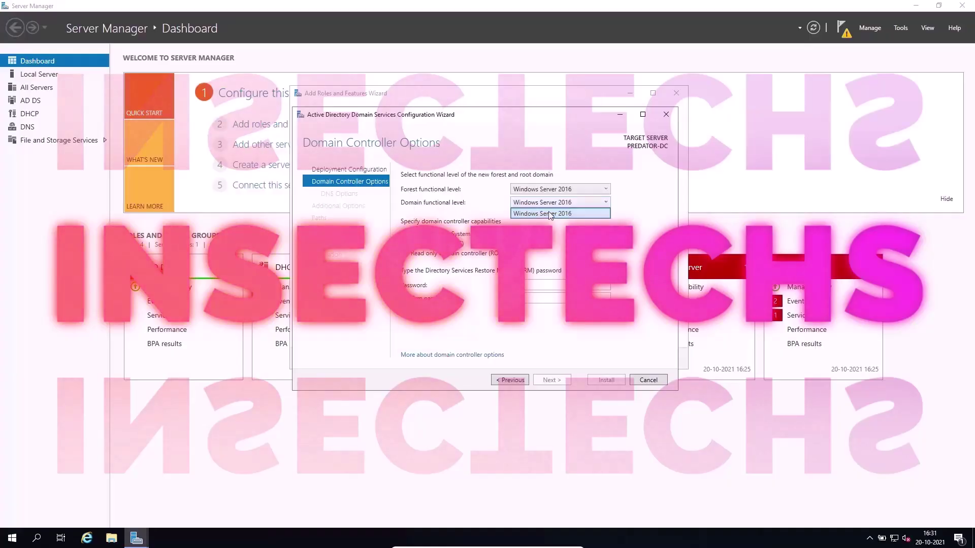
pyautogui.click(559, 214)
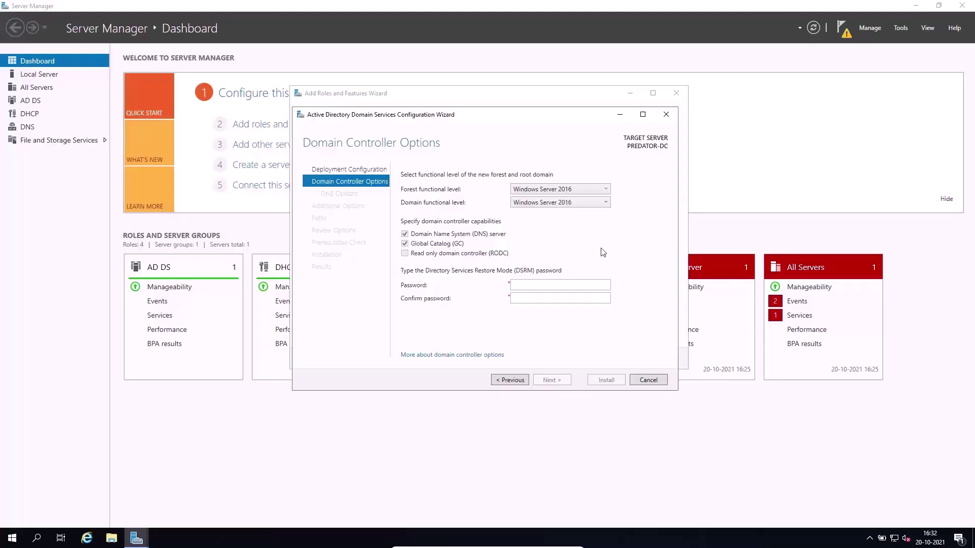
pyautogui.click(556, 190)
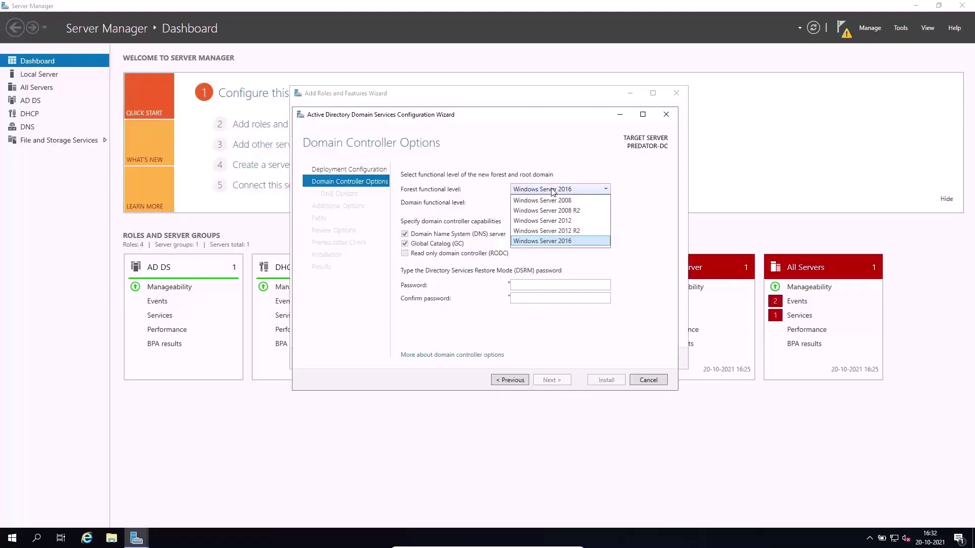
pyautogui.click(544, 242)
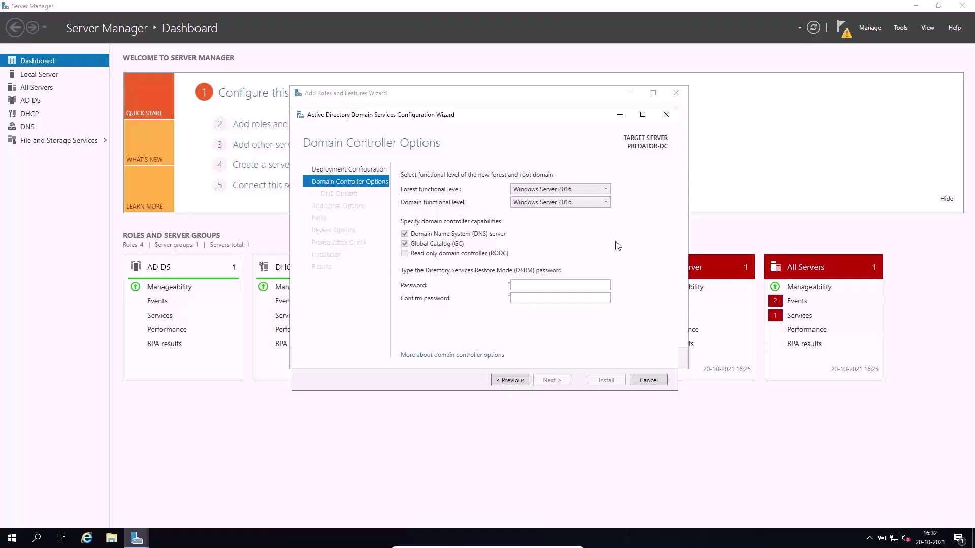
# Enter and confirm the Directory Services Restore Mode password.
pyautogui.click(579, 283)
pyautogui.write('••••••••')
pyautogui.press('Tab')
pyautogui.write('••••••••')
# Advance through DNS Options to Additional Options and make the NetBIOS domain name read INSECTECHS.
pyautogui.click(565, 380)
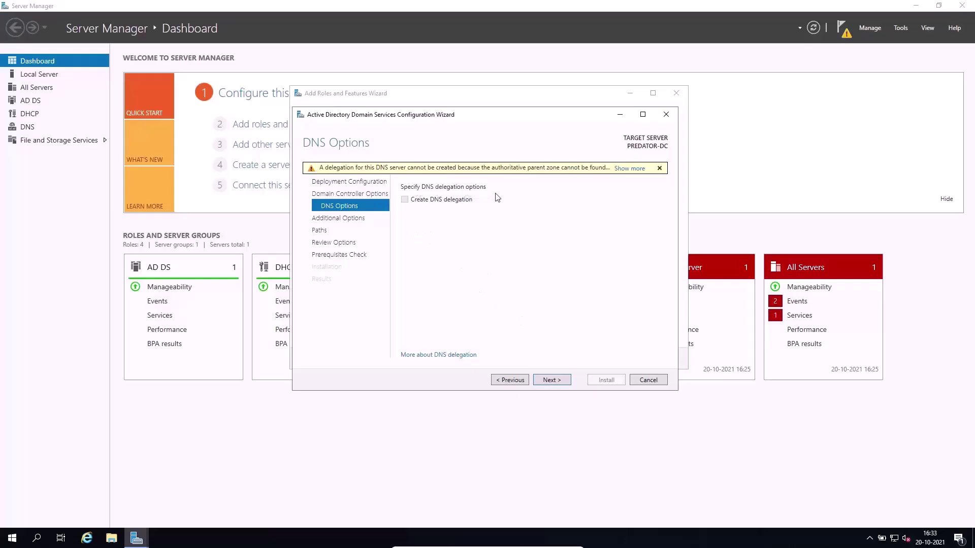
pyautogui.click(553, 381)
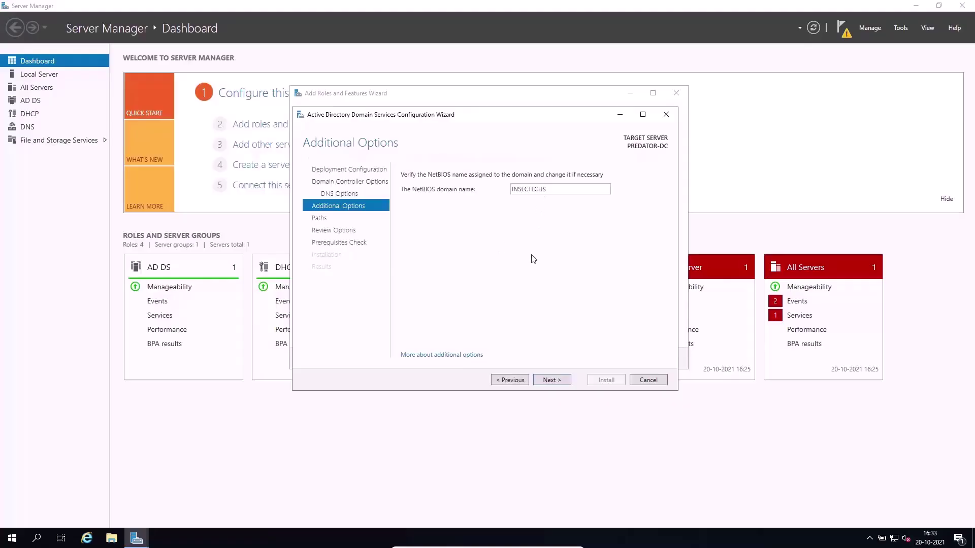
pyautogui.doubleClick(542, 189)
pyautogui.click(545, 233)
pyautogui.doubleClick(556, 189)
pyautogui.click(474, 222)
pyautogui.click(556, 187)
pyautogui.press('BackSpace')
pyautogui.press('BackSpace')
pyautogui.press('BackSpace')
pyautogui.press('BackSpace')
pyautogui.write('TECHS')
# Continue to the Paths page and check the default NTDS database folder location.
pyautogui.click(552, 380)
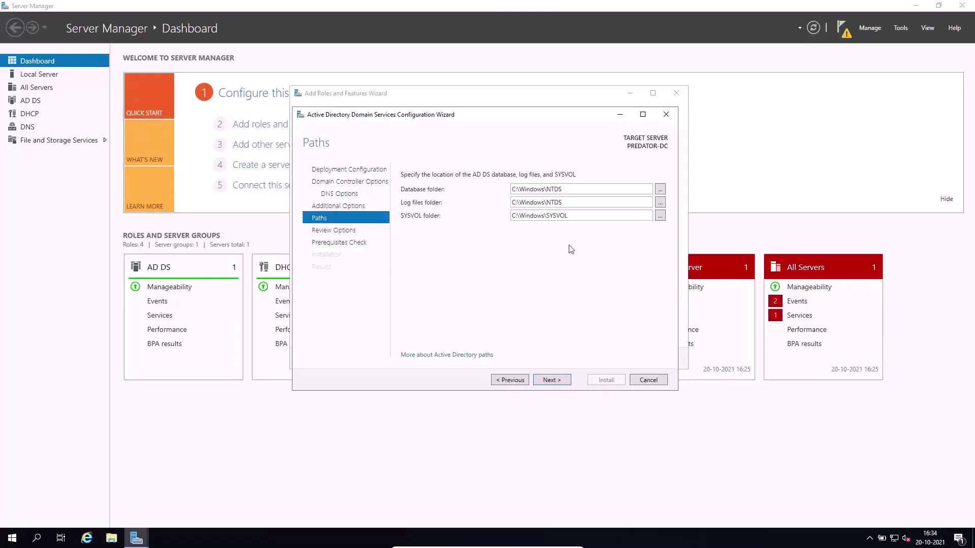
pyautogui.doubleClick(579, 190)
pyautogui.click(580, 191)
# Look over the domain controller selections on Review Options, then run the prerequisites check.
pyautogui.click(548, 380)
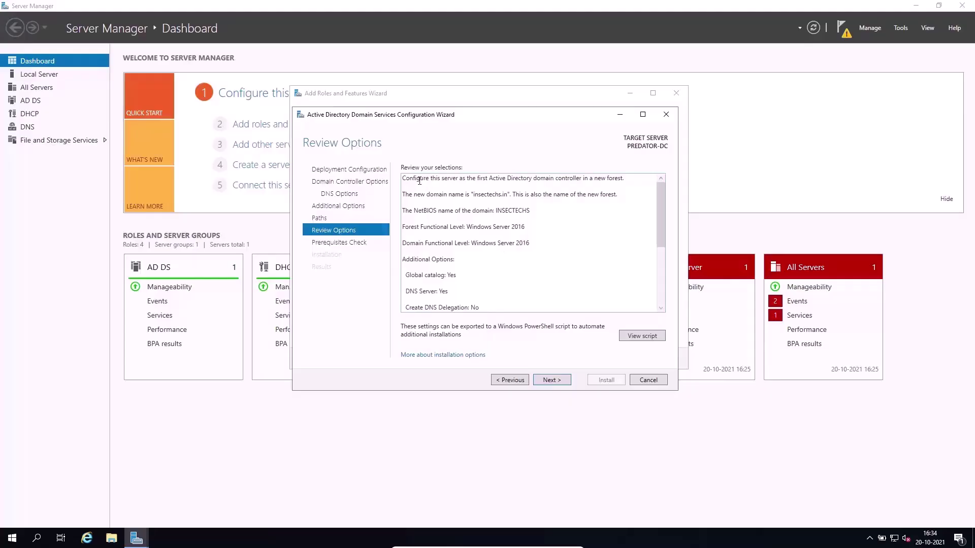
pyautogui.hotkey('ctrl', 'a')
pyautogui.click(451, 180)
pyautogui.scroll(-1, 549, 223)
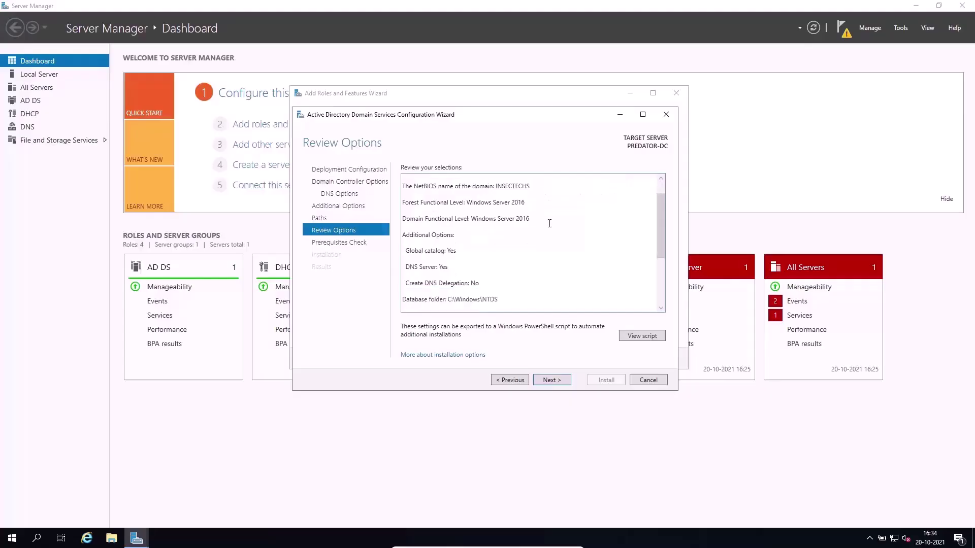
pyautogui.scroll(-1, 550, 223)
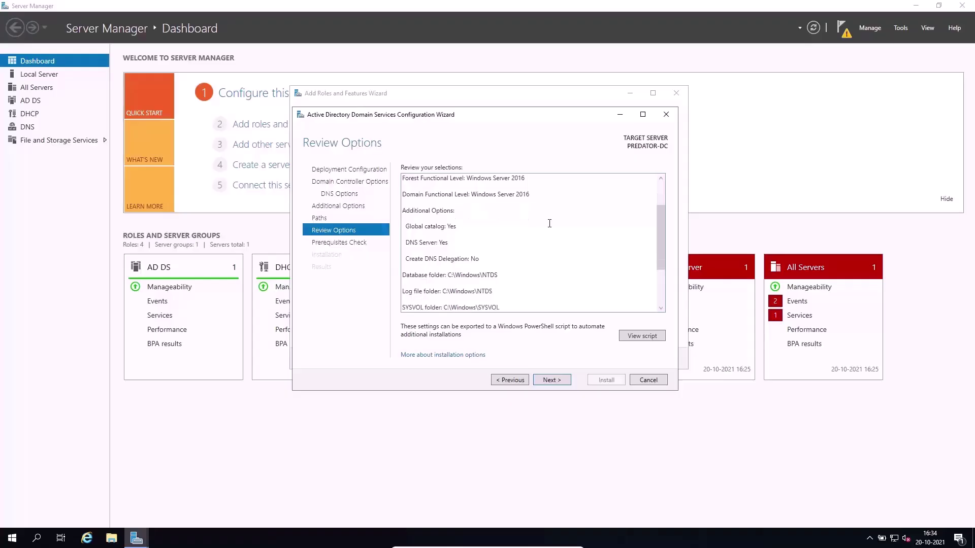
pyautogui.scroll(-1, 550, 223)
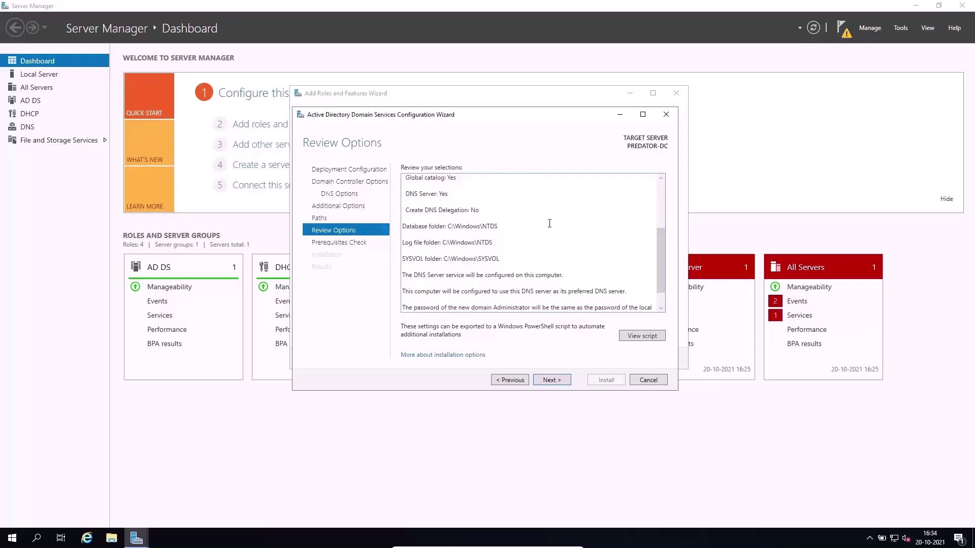
pyautogui.scroll(-1, 550, 223)
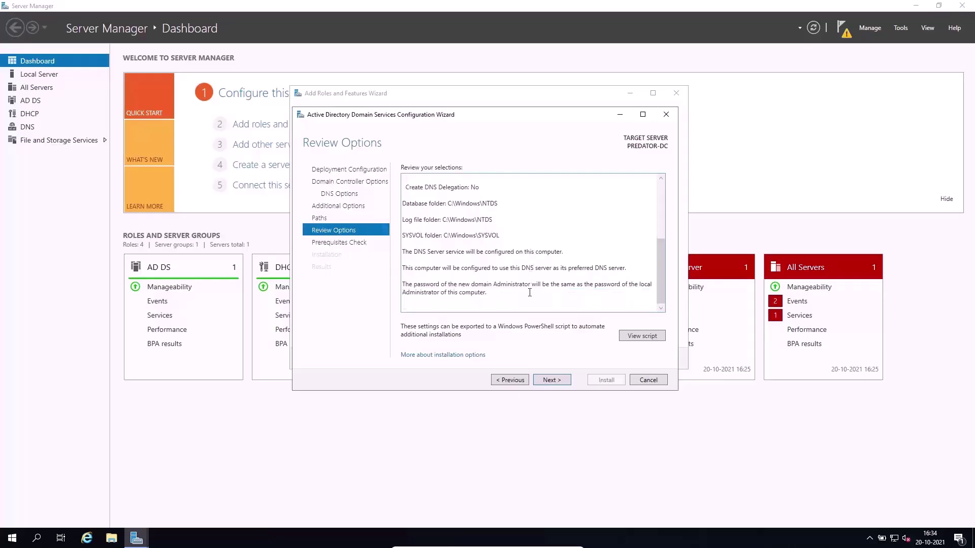
pyautogui.scroll(2, 530, 301)
pyautogui.scroll(-2, 531, 301)
pyautogui.click(552, 380)
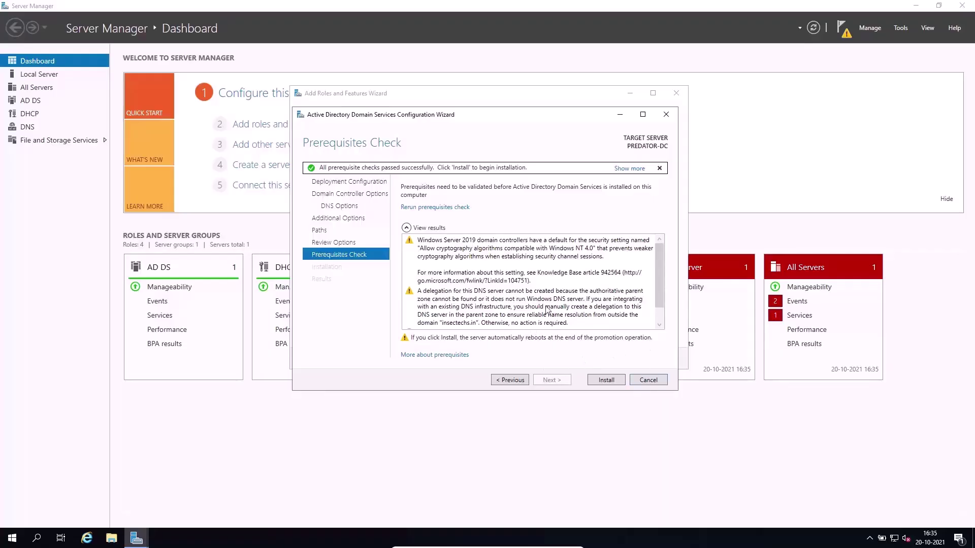
# Start the AD DS installation so the server is promoted and reboots.
pyautogui.click(610, 382)
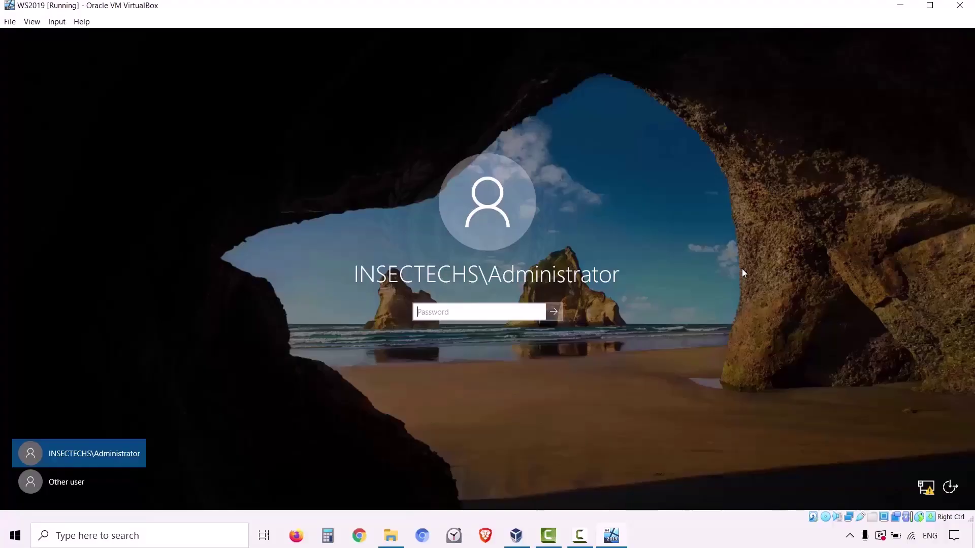
# Sign in with the domain Administrator password and launch Server Manager from Start.
pyautogui.write('Pa$$w0rd')
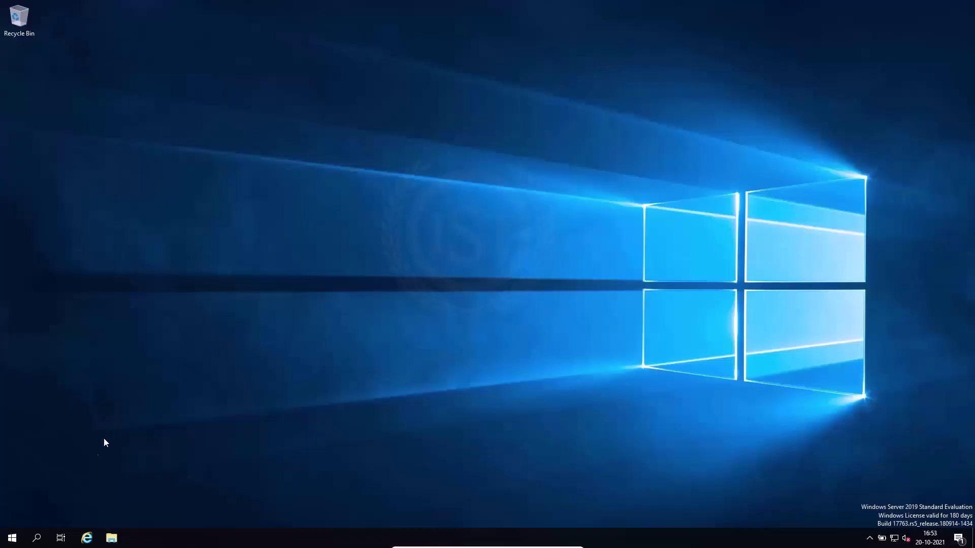
pyautogui.click(12, 538)
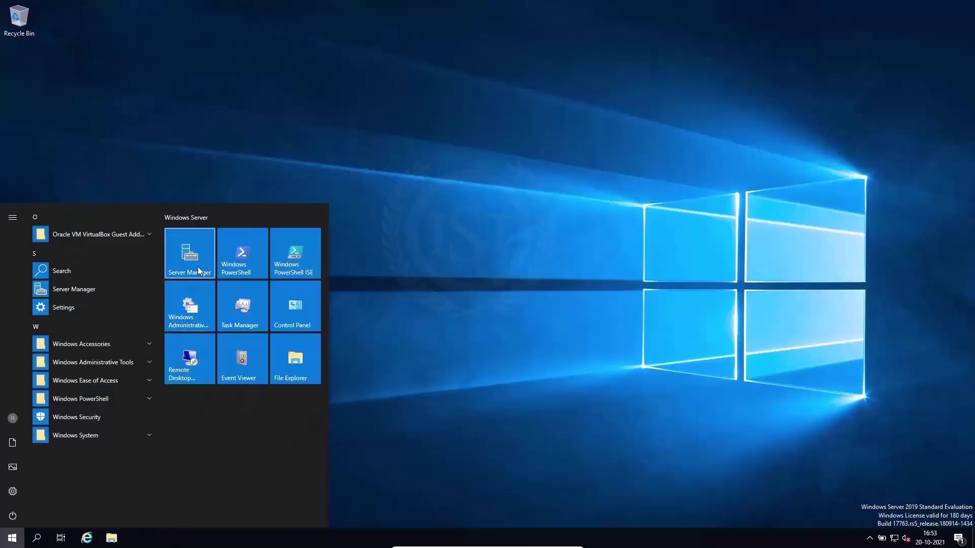
pyautogui.click(12, 539)
pyautogui.click(13, 542)
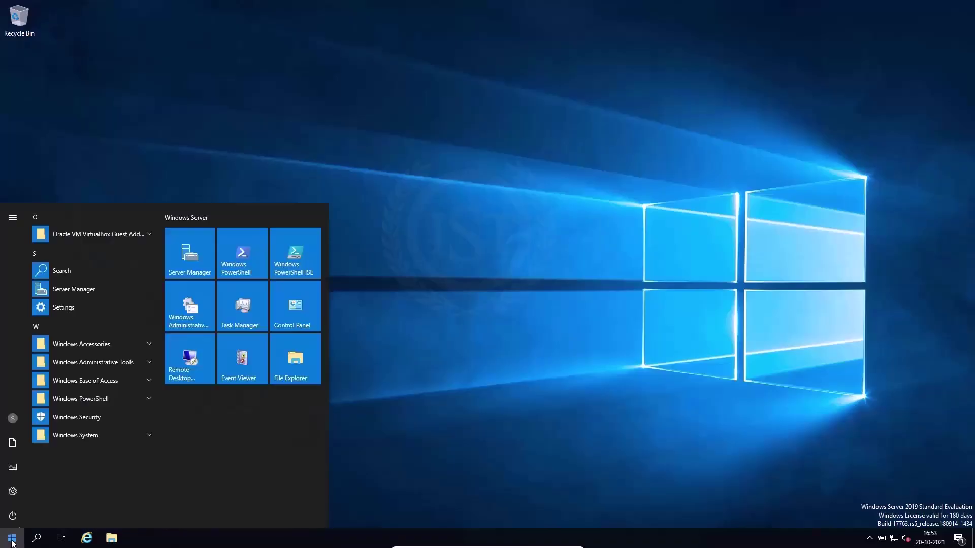
pyautogui.click(182, 269)
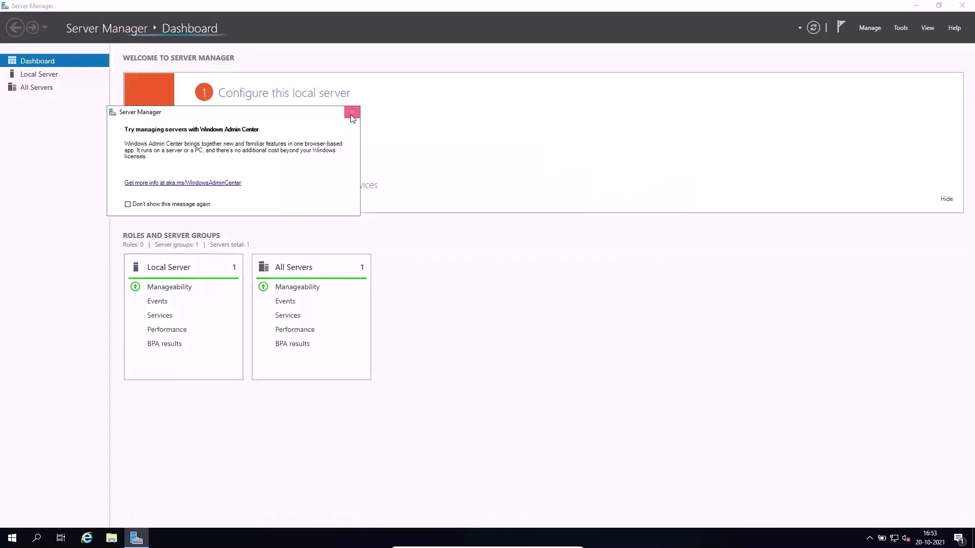
# Dismiss the Windows Admin Center prompt, browse Manage and Tools, then open the notifications flag.
pyautogui.click(351, 113)
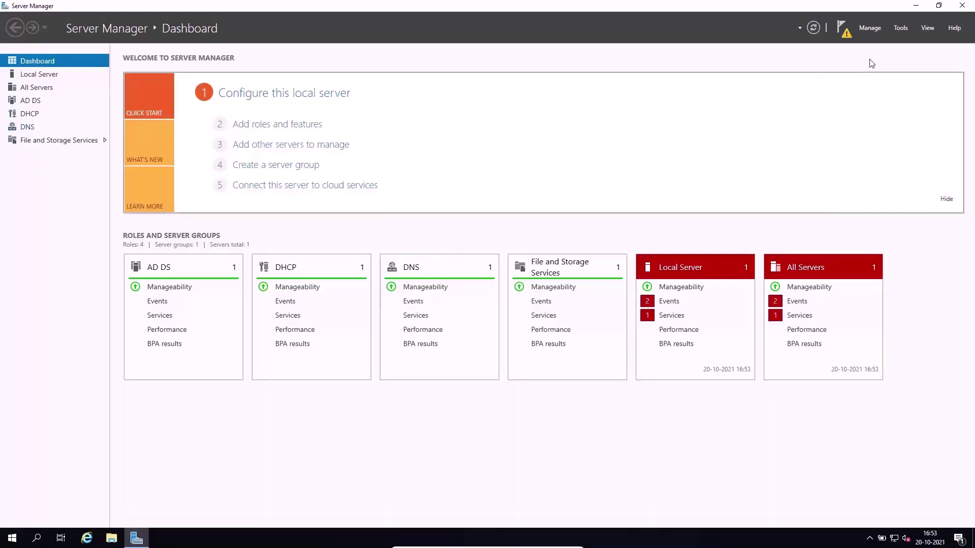
pyautogui.click(873, 30)
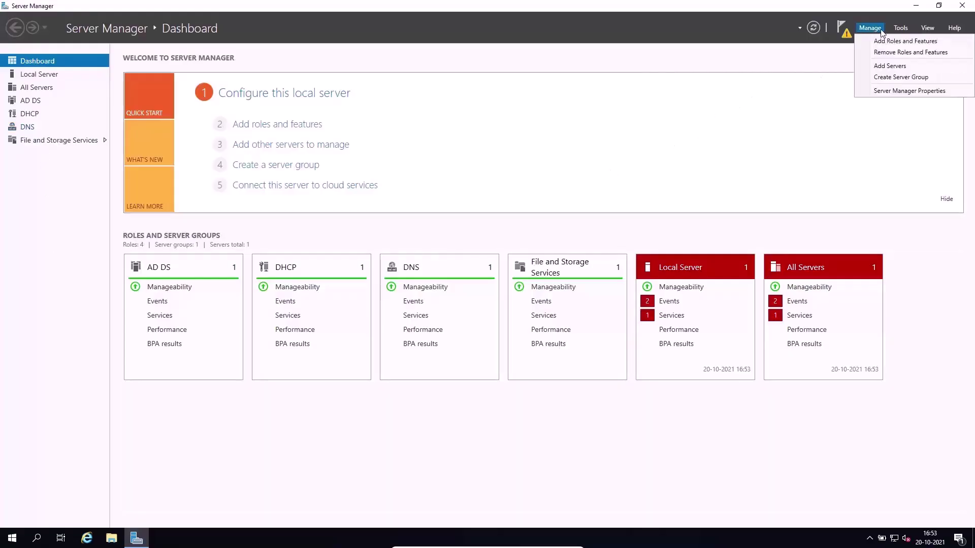
pyautogui.click(905, 29)
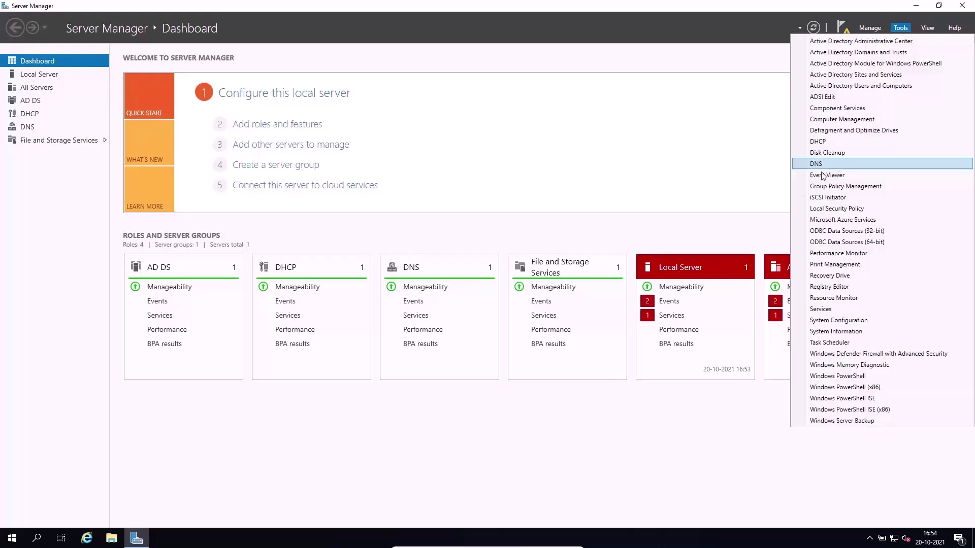
pyautogui.click(649, 459)
pyautogui.click(841, 28)
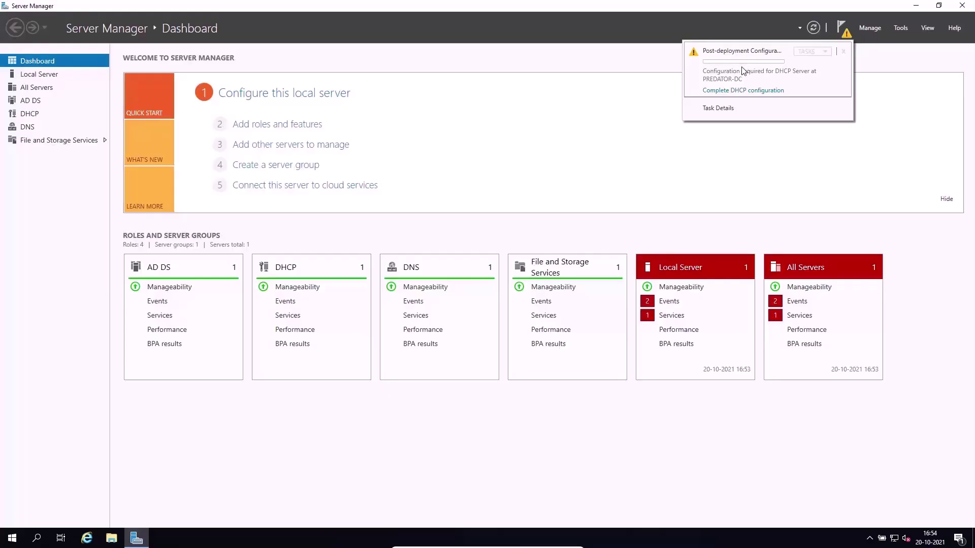
# Check the DHCP task details, then launch 'Complete DHCP configuration' from the notifications.
pyautogui.click(732, 108)
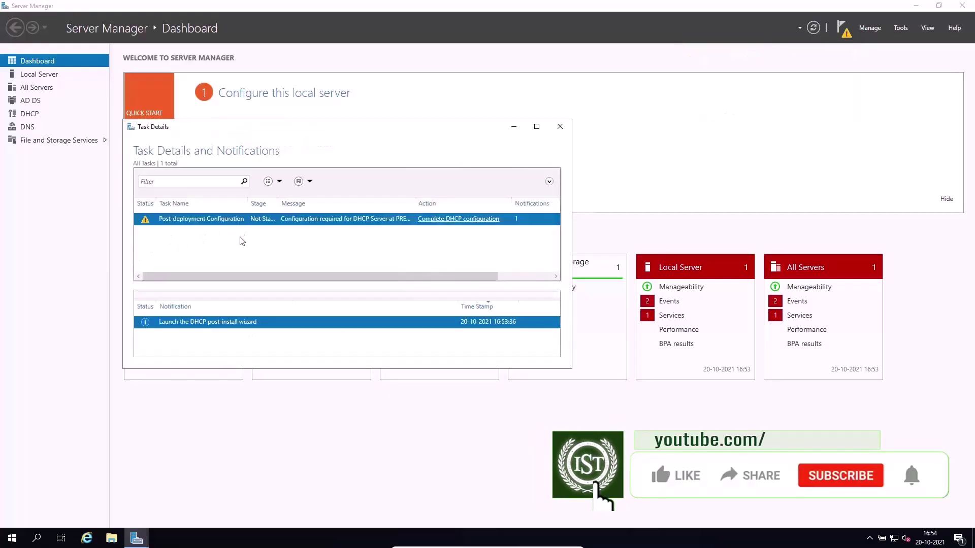
pyautogui.click(559, 126)
pyautogui.click(844, 31)
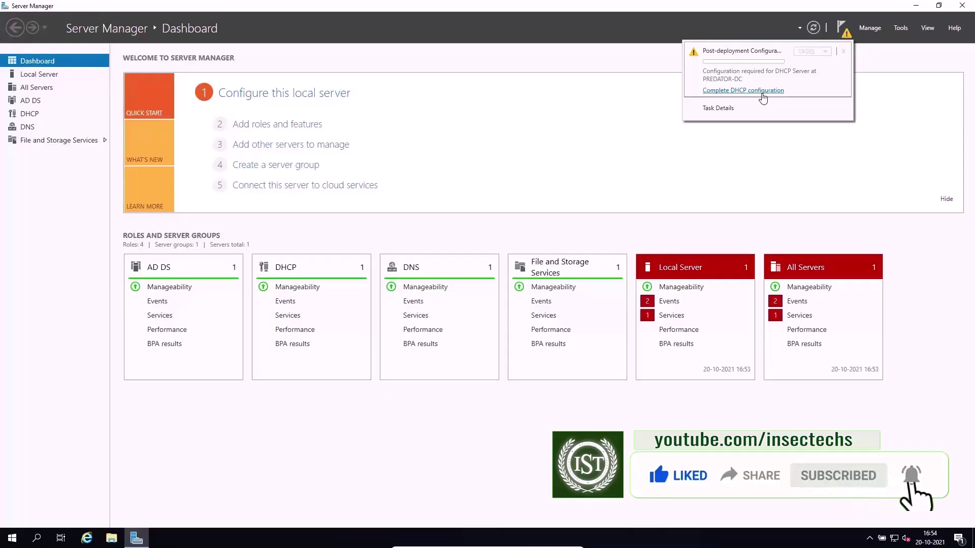
pyautogui.click(763, 92)
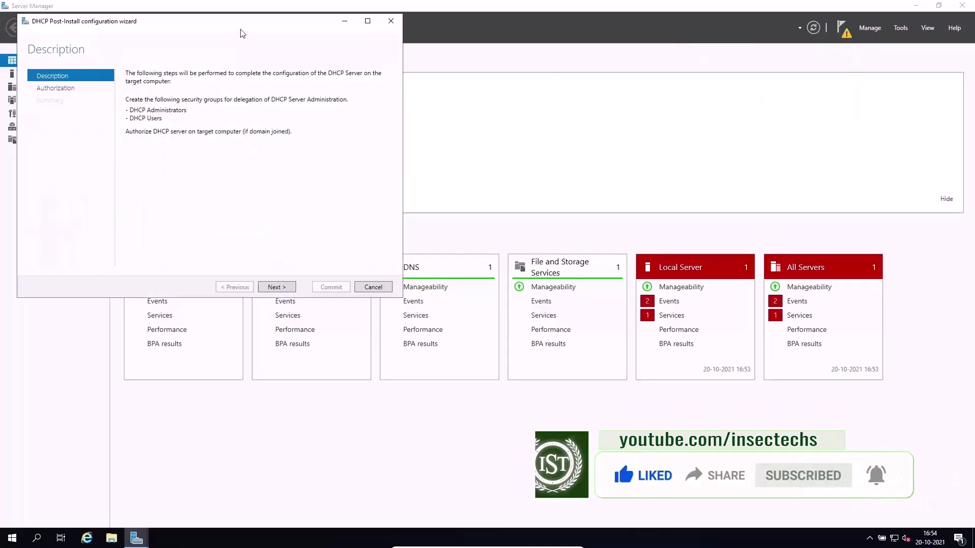
# Centre the DHCP Post-Install wizard and advance to its Authorization page with Administrator credentials.
pyautogui.moveTo(244, 28); pyautogui.dragTo(498, 126)
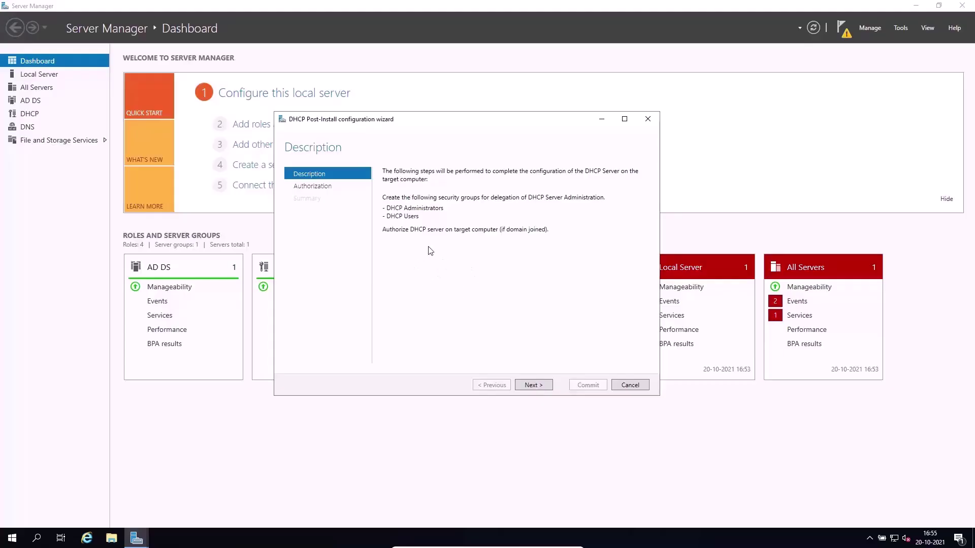
pyautogui.click(532, 385)
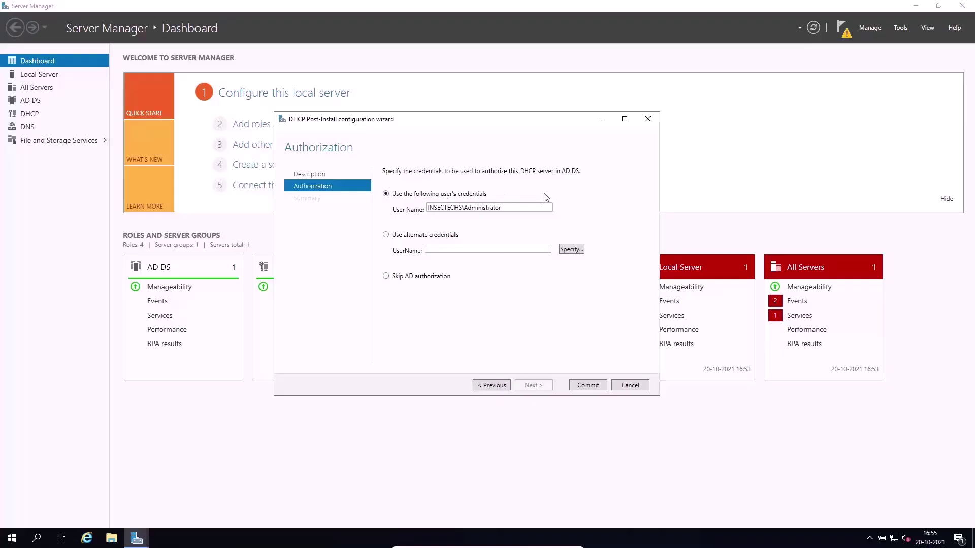
# Commit the DHCP authorization with the Administrator's credentials and close the Summary page.
pyautogui.doubleClick(484, 208)
pyautogui.click(517, 207)
pyautogui.click(583, 387)
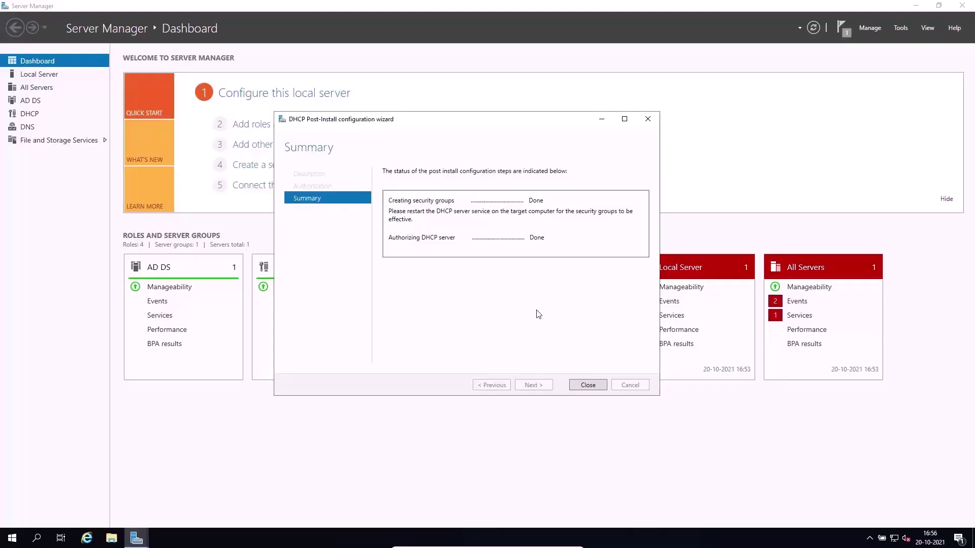
pyautogui.click(587, 384)
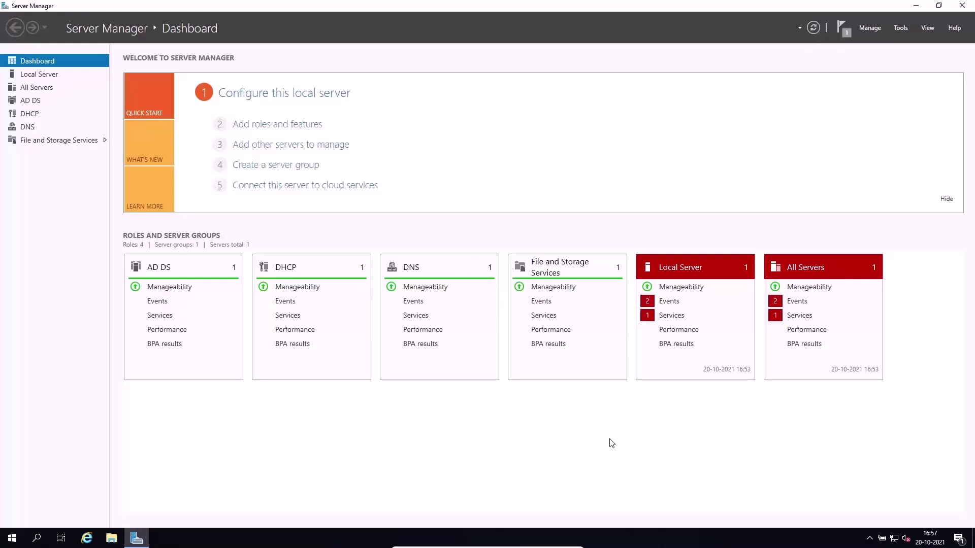
# Launch the DHCP console from Server Manager's Tools menu and move it toward the screen centre.
pyautogui.click(895, 27)
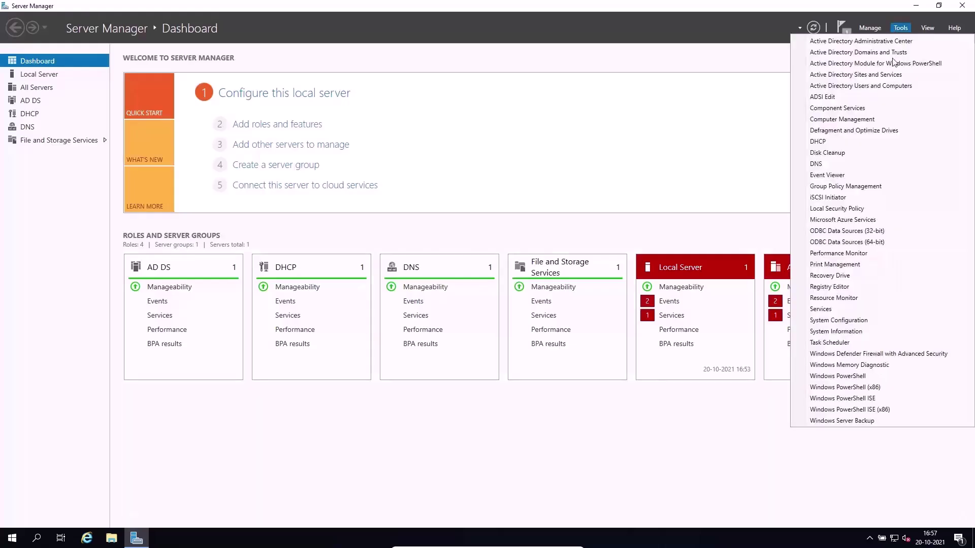
pyautogui.click(866, 142)
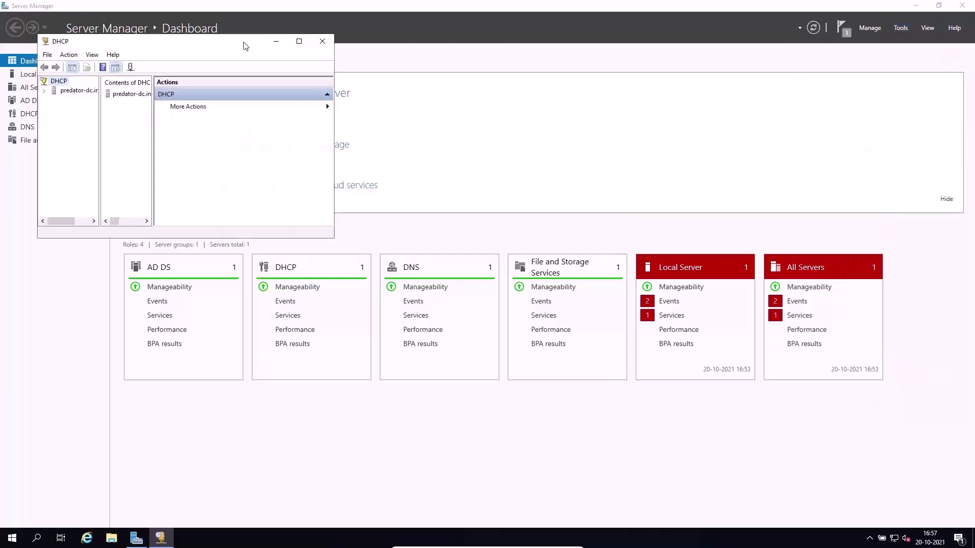
pyautogui.moveTo(381, 151); pyautogui.dragTo(584, 202)
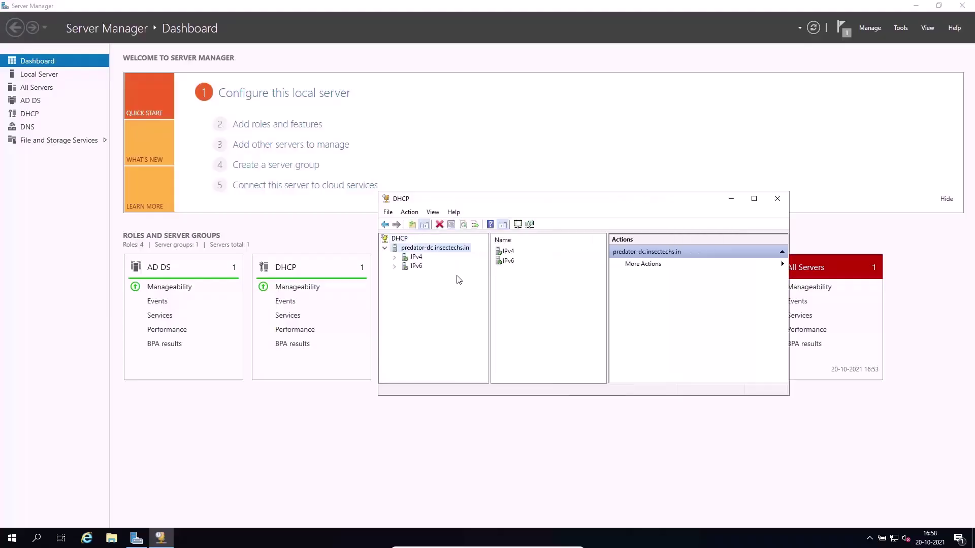
# Select IPv4, enlarge the DHCP console window, and open New Scope from IPv4's context menu.
pyautogui.click(417, 257)
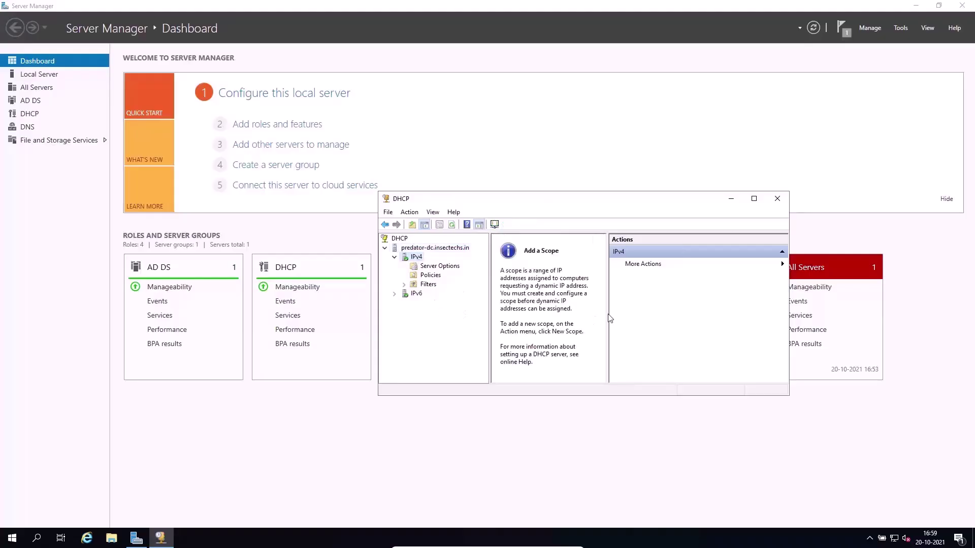
pyautogui.moveTo(608, 312); pyautogui.dragTo(710, 308)
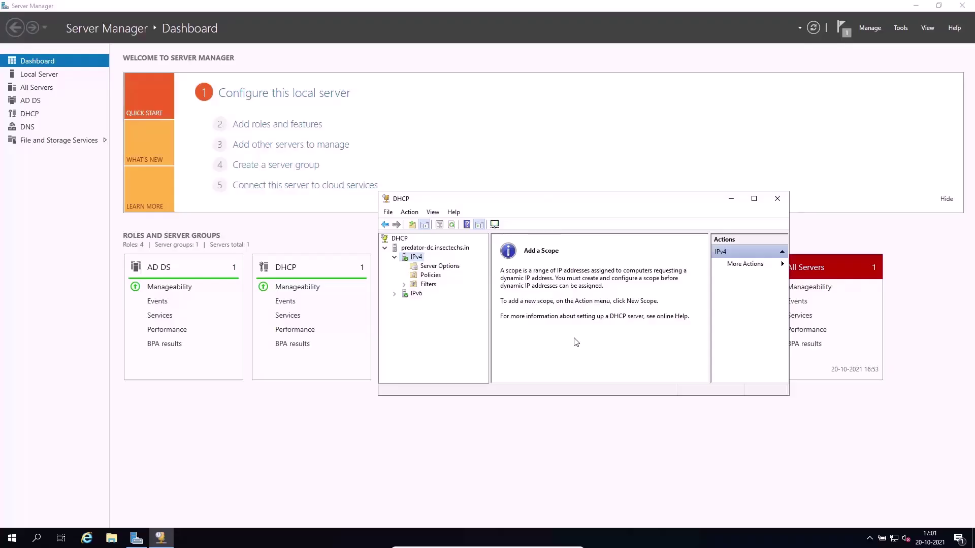
pyautogui.click(416, 214)
pyautogui.click(429, 240)
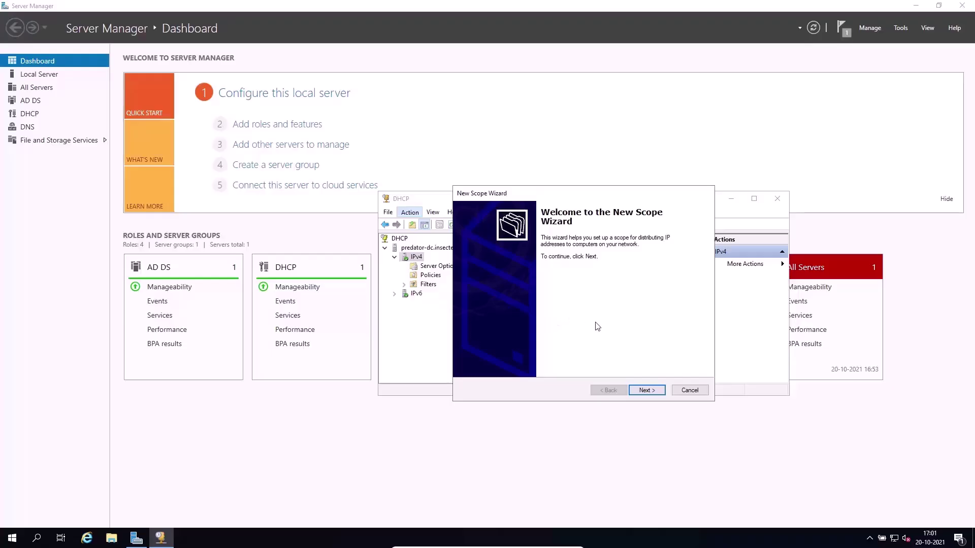
pyautogui.click(689, 390)
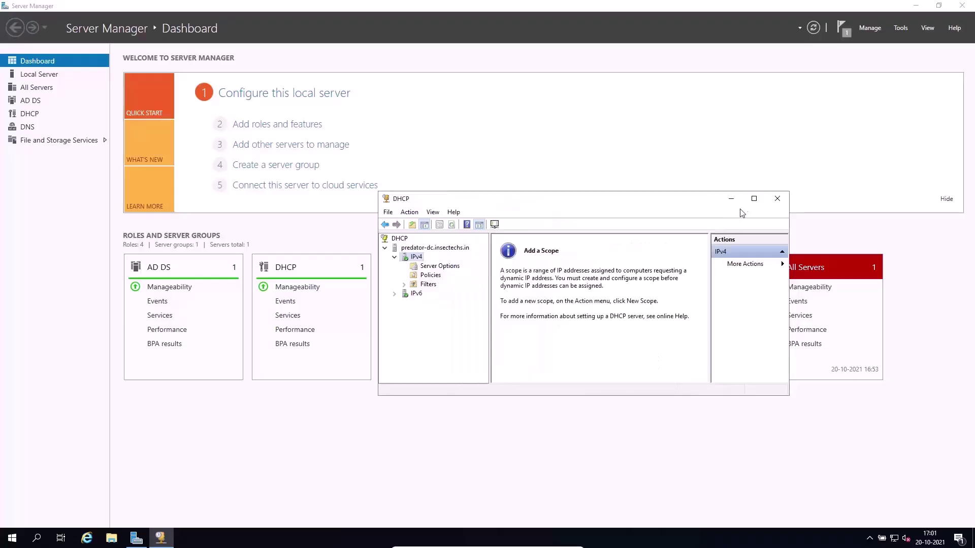
pyautogui.moveTo(791, 393); pyautogui.dragTo(786, 484)
pyautogui.moveTo(563, 207); pyautogui.dragTo(507, 135)
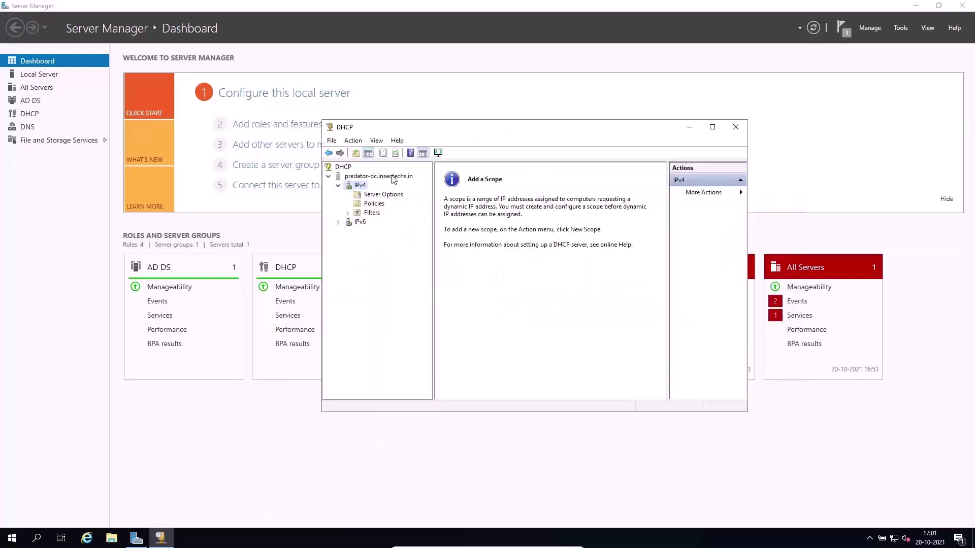
pyautogui.rightClick(359, 186)
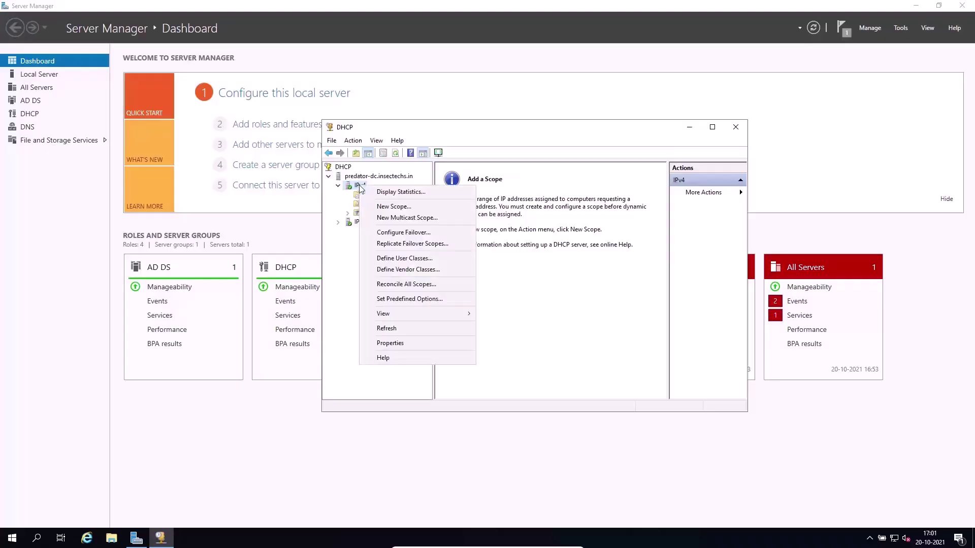
pyautogui.click(386, 207)
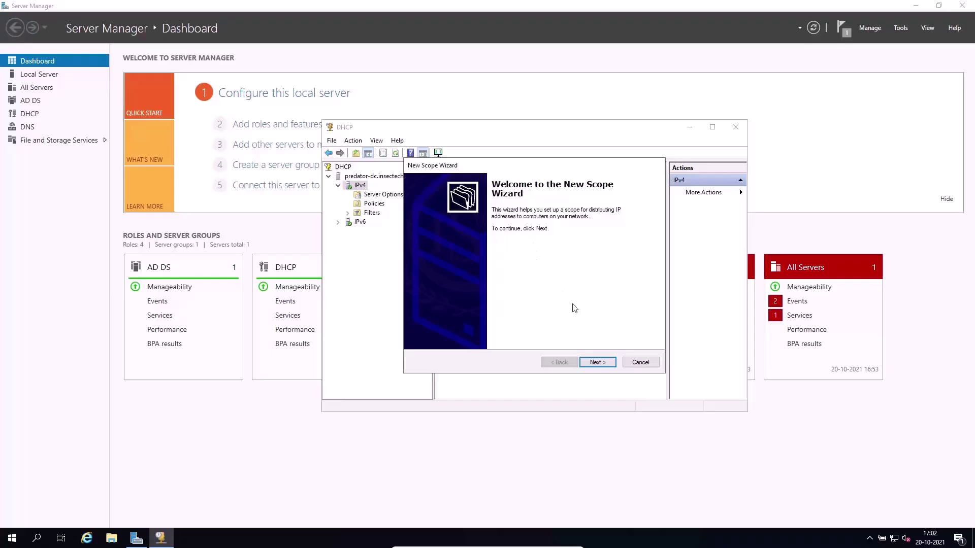
# Enter scope name MARKETINGDEPT and description 'IP ADDRESSES FOR MARKET DEPT', then continue.
pyautogui.click(598, 362)
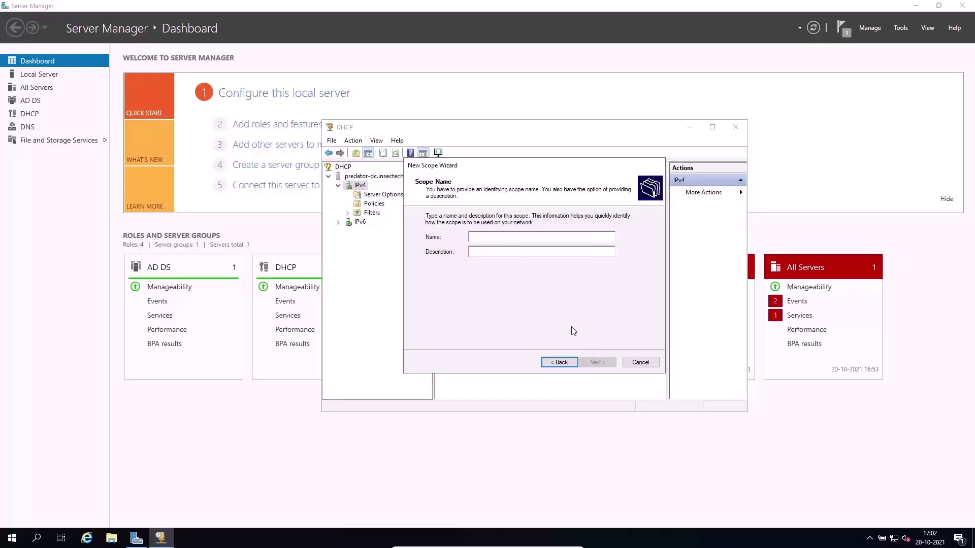
pyautogui.write('MARKET')
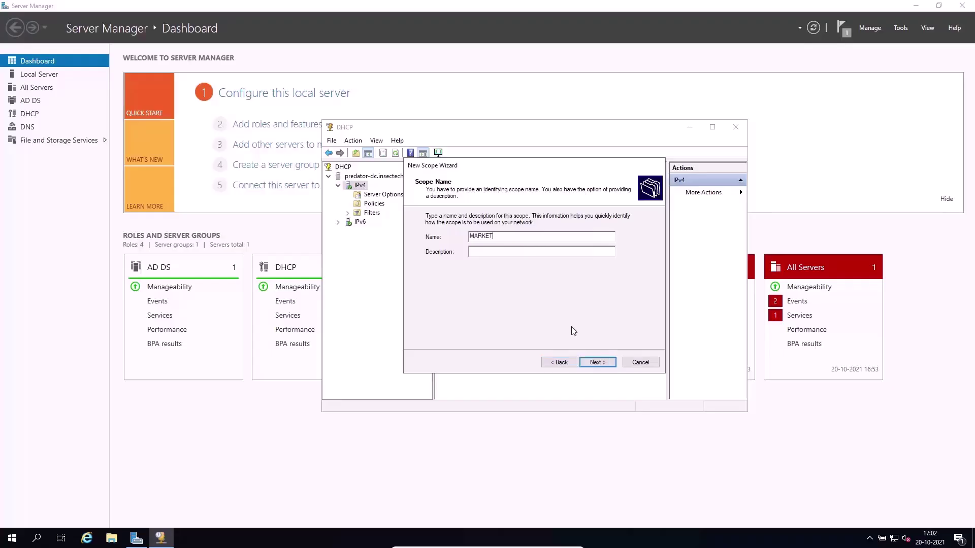
pyautogui.write('INGDEPT')
pyautogui.click(521, 255)
pyautogui.write('IP ADDRE')
pyautogui.press('BackSpace')
pyautogui.press('BackSpace')
pyautogui.write('DRESSES FOR MARKET')
pyautogui.write('EPT')
pyautogui.click(599, 364)
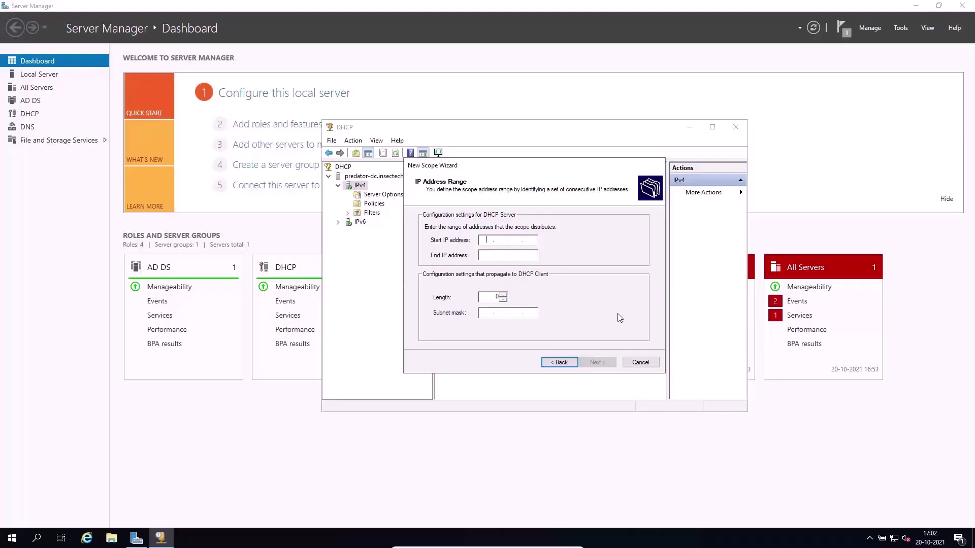
# Enter the address range 192.168.1.10 to 192.168.1.30 with mask 255.255.255.0 and continue.
pyautogui.write('192 . 168 . 1 . 10')
pyautogui.press('Tab')
pyautogui.write('192 . 168 . ')
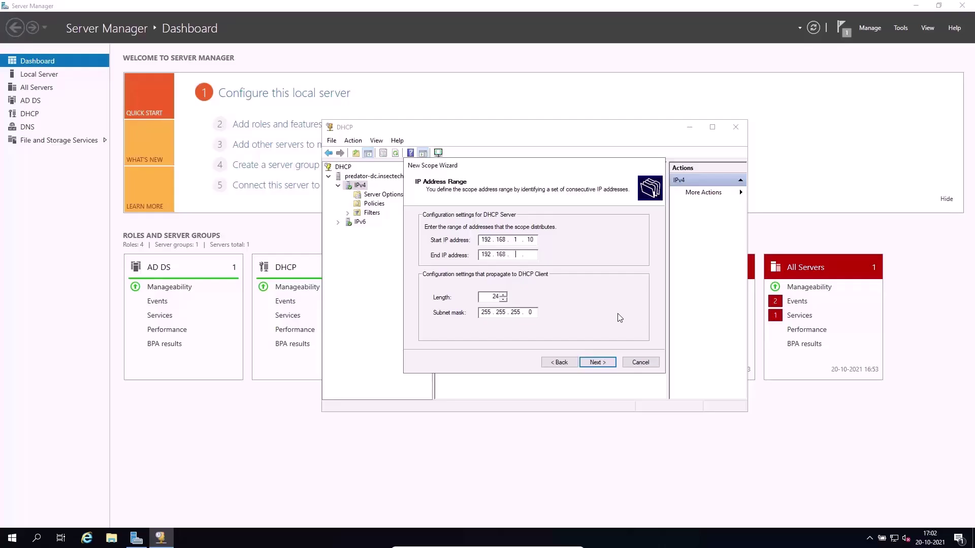
pyautogui.write('1 . 30')
pyautogui.click(593, 363)
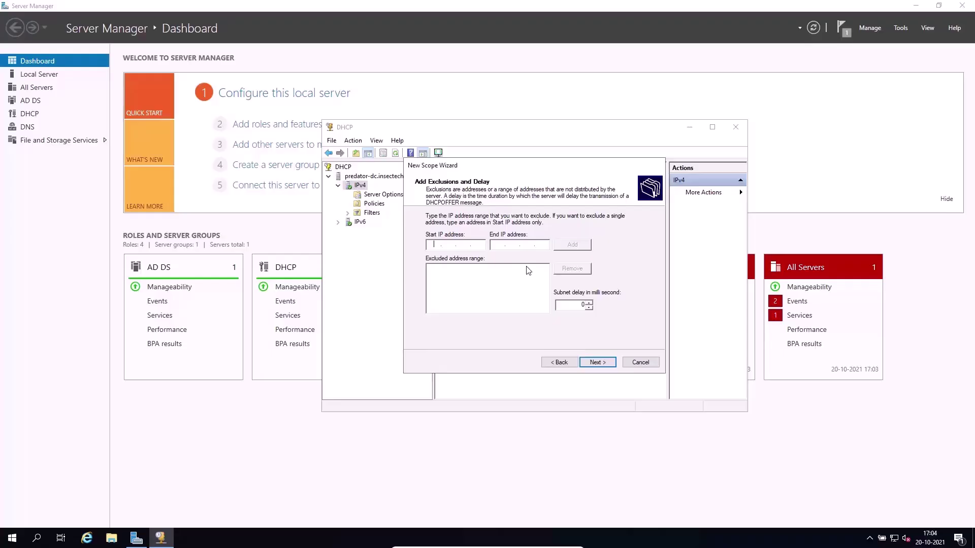
# Skip exclusions with no delay and select the 8-day lease Days value.
pyautogui.click(590, 365)
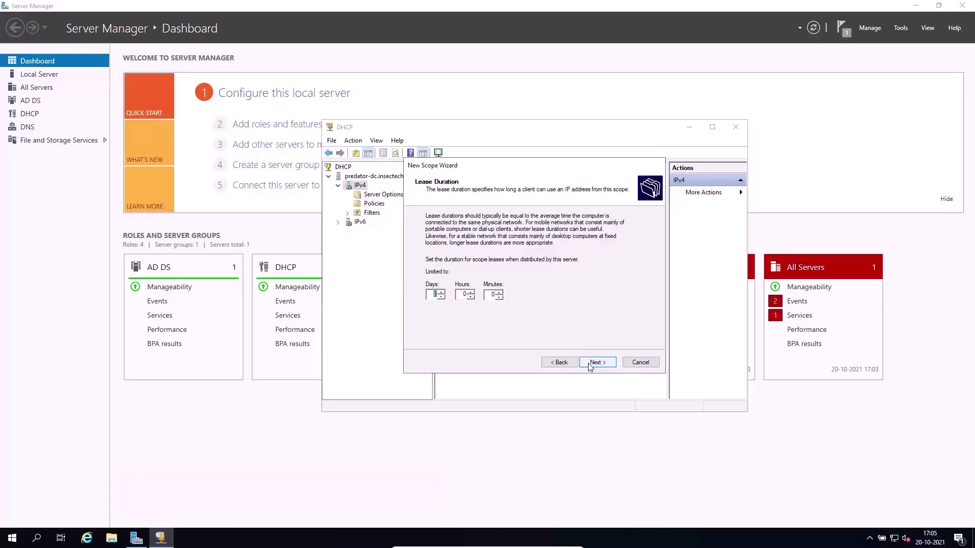
pyautogui.click(433, 295)
pyautogui.doubleClick(433, 295)
# Keep the lease at 8 days and choose to configure DHCP options later.
pyautogui.write('1')
pyautogui.doubleClick(433, 295)
pyautogui.write('8')
pyautogui.click(597, 364)
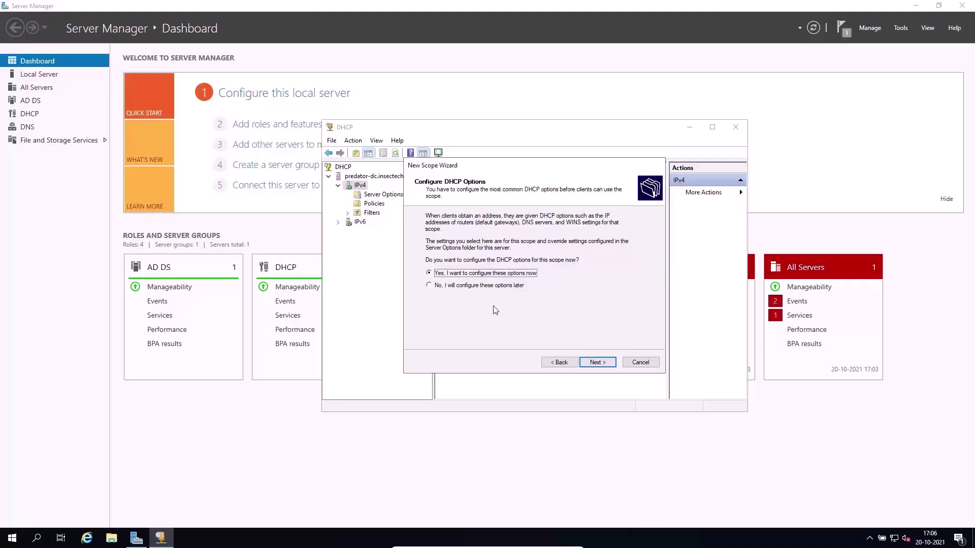
pyautogui.click(478, 287)
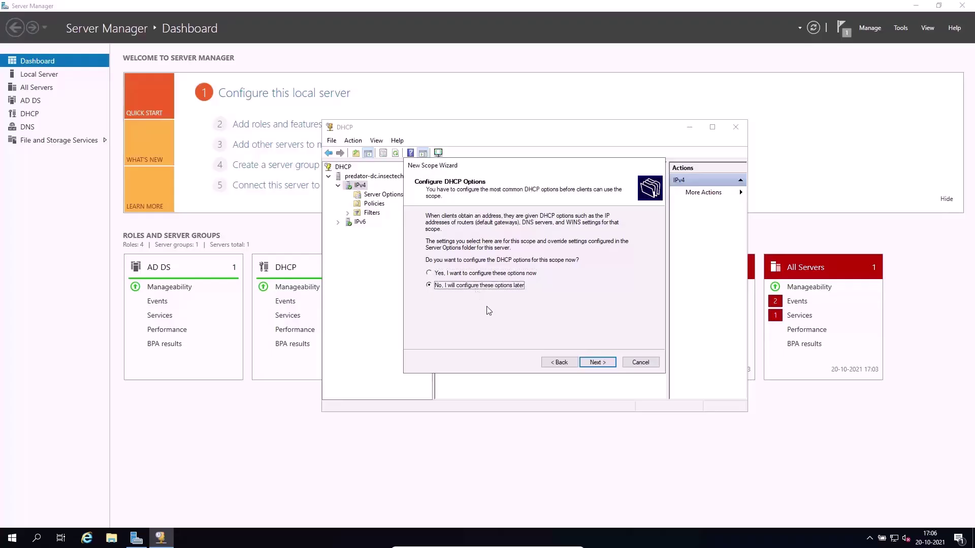
pyautogui.click(597, 362)
# Finish the wizard and view Scope [192.168.1.0]'s Address Pool of 192.168.1.10–192.168.1.30.
pyautogui.click(598, 363)
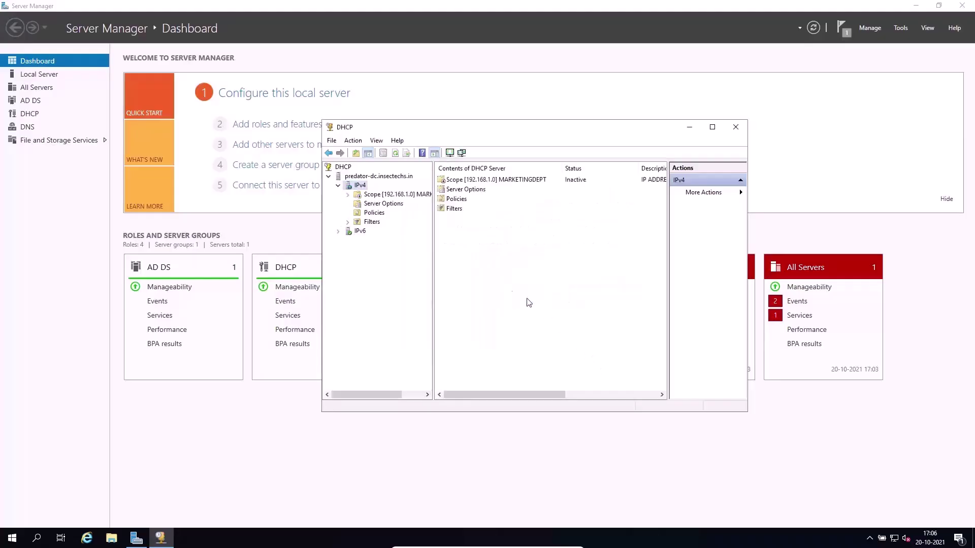
pyautogui.doubleClick(361, 195)
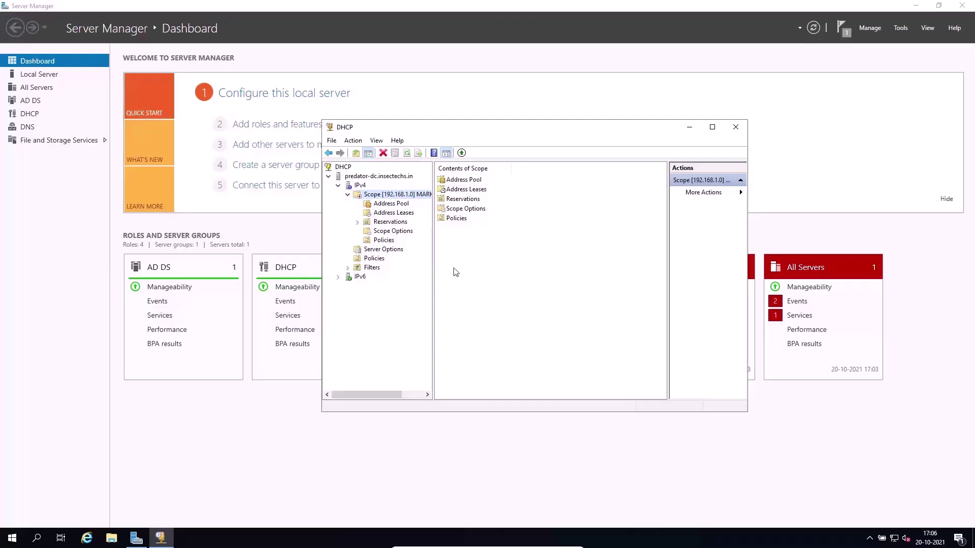
pyautogui.click(462, 180)
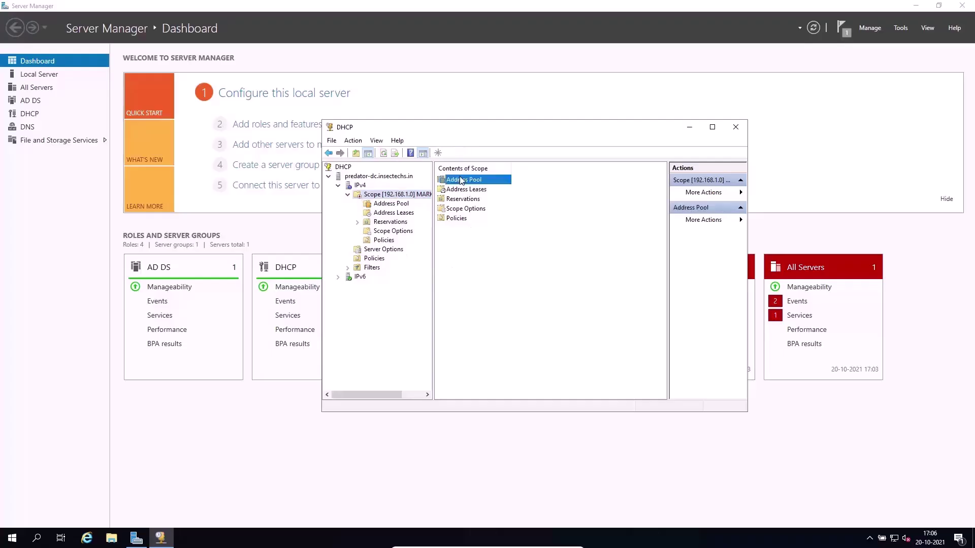
pyautogui.click(393, 231)
pyautogui.click(391, 203)
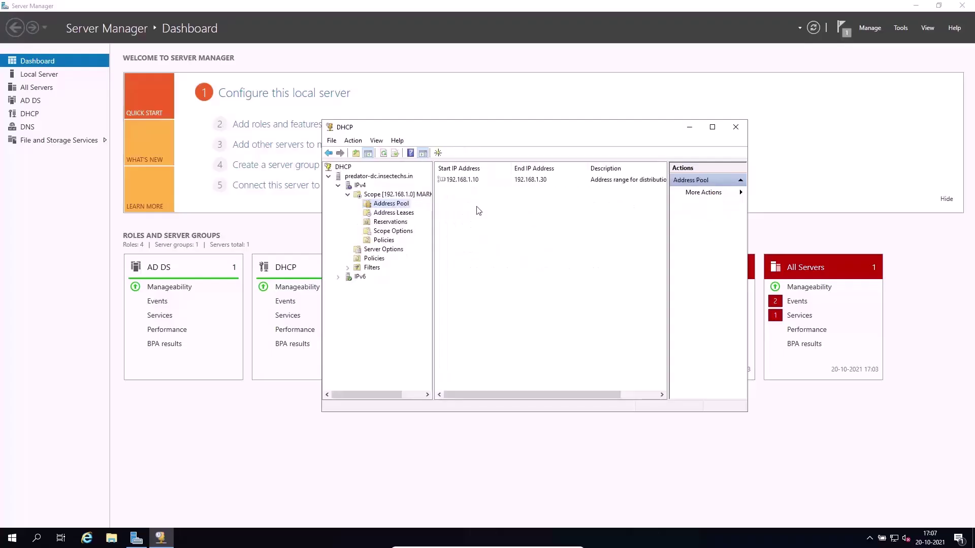